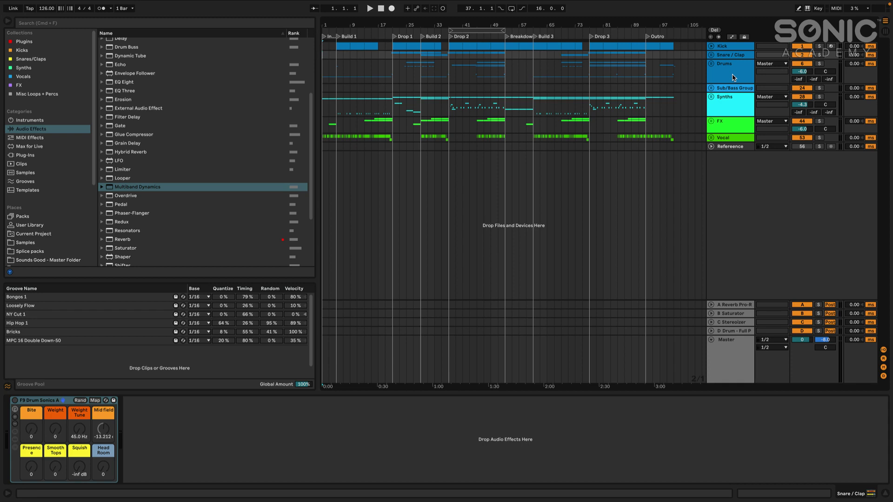
Step: Unfold all tracks in the arrangement and place the playback start at bar 1
left_click(711, 46, "alt")
left_click(326, 58)
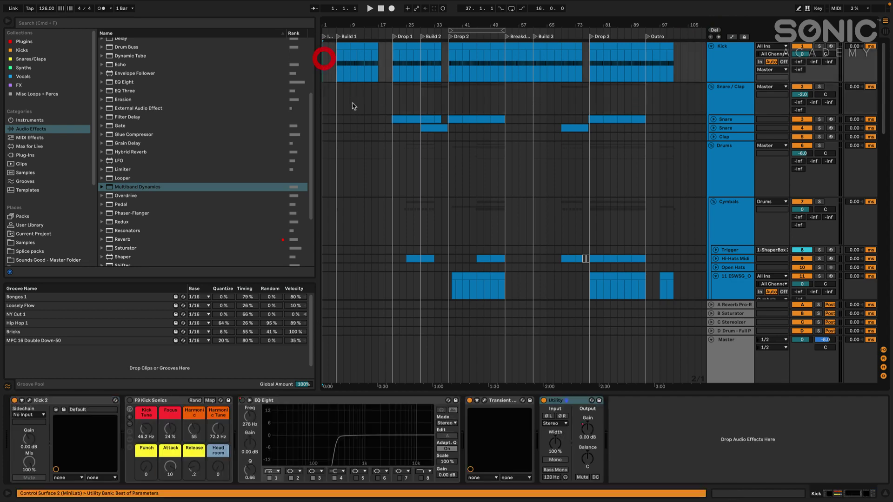
scroll(363, 139, "down", 10)
scroll(383, 155, "down", 5)
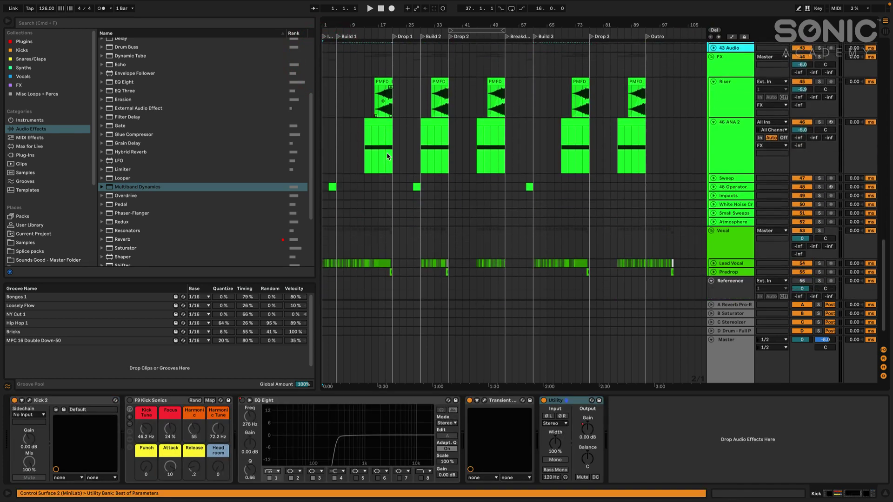
scroll(386, 153, "up", 12)
scroll(389, 156, "up", 5)
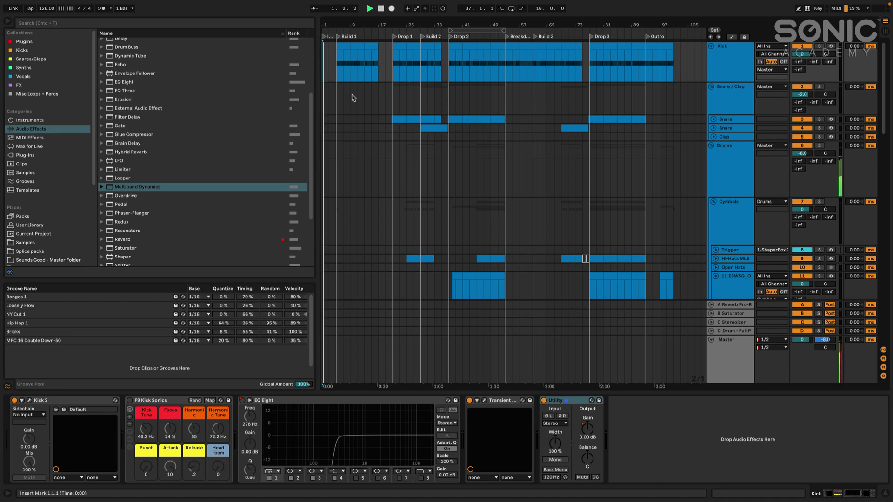
Step: Play the arrangement from bar 1 and examine the drum, synth and FX tracks through the Intro and Build 1
scroll(352, 97, "up", 5)
scroll(353, 97, "down", 10)
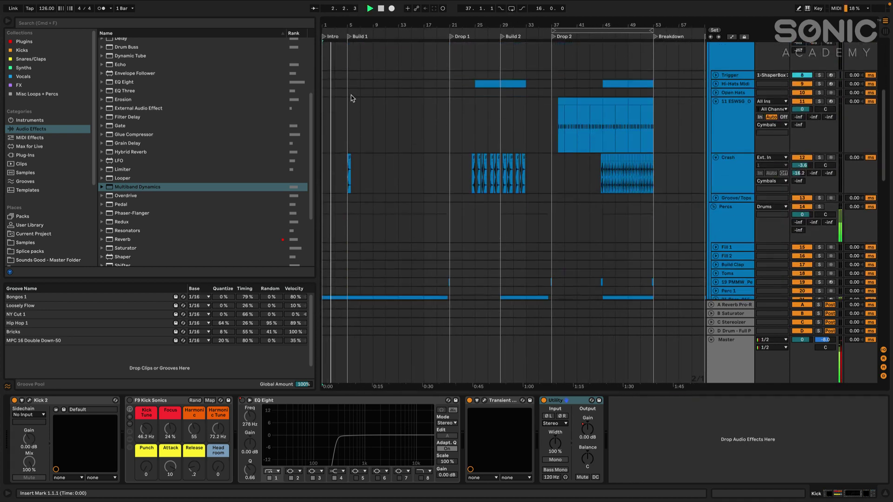
scroll(351, 95, "up", 3)
scroll(351, 95, "down", 5)
scroll(351, 95, "left", 2)
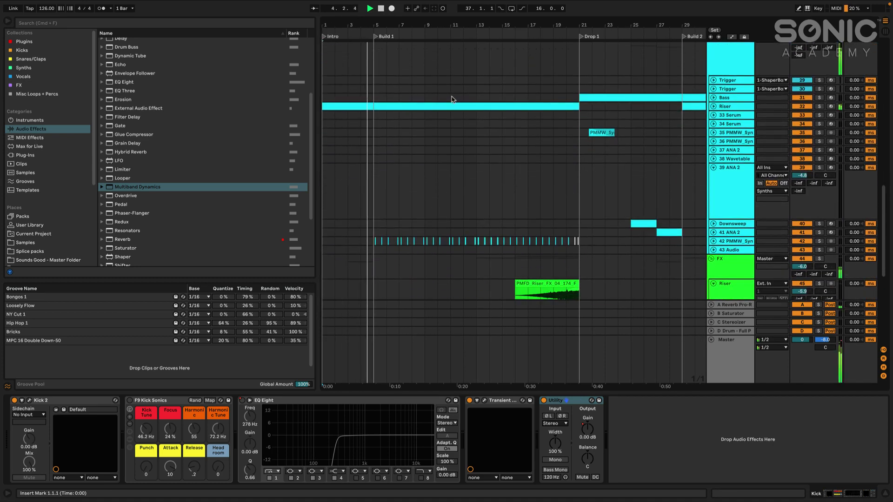
scroll(451, 99, "up", 15)
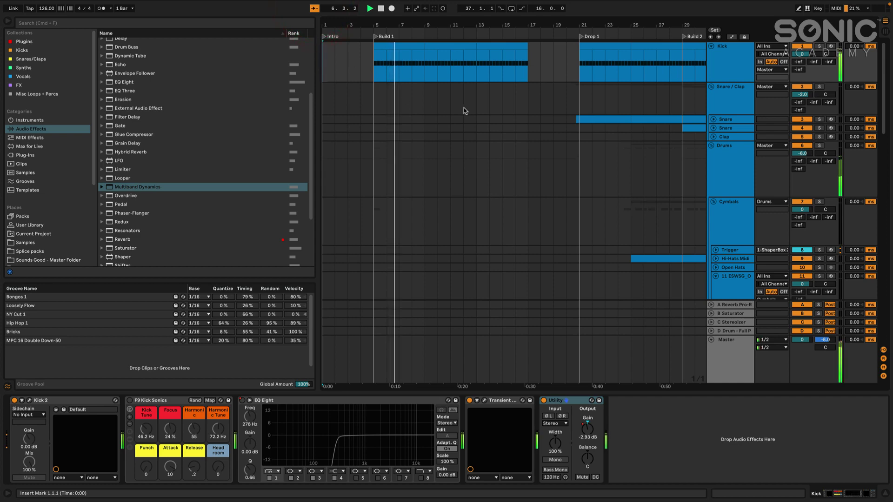
scroll(451, 109, "up", 3)
scroll(469, 132, "down", 15)
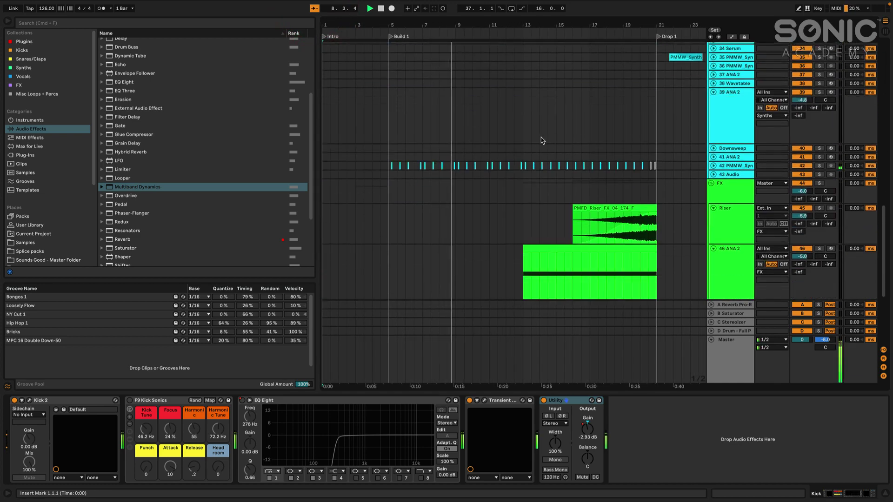
scroll(610, 148, "down", 5)
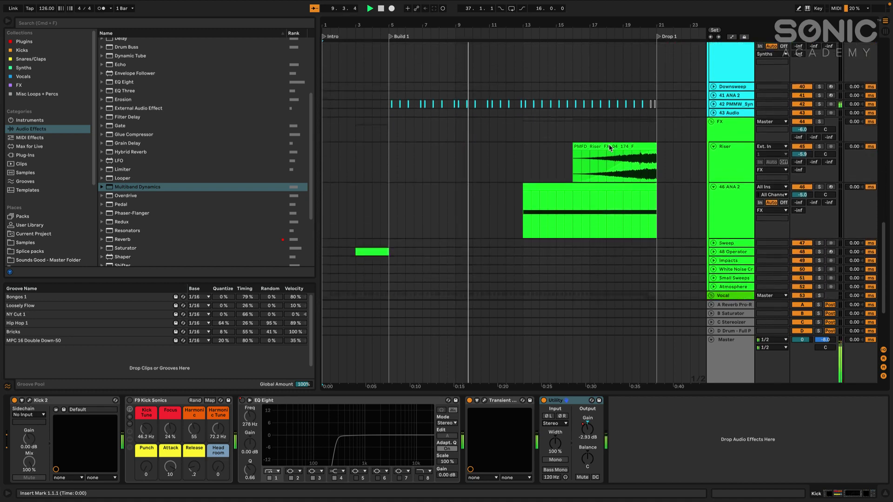
Step: Unfold the Lead Vocal track and make the arrangement view follow the playback position
left_click(714, 226)
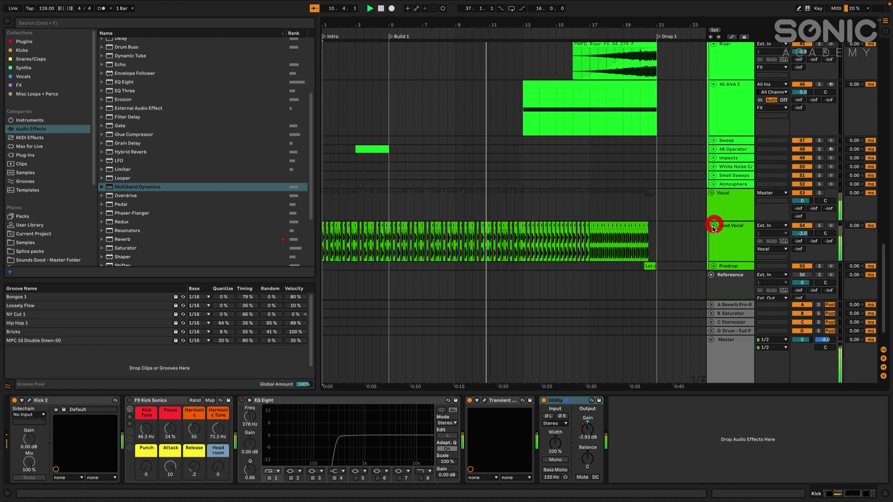
scroll(625, 167, "up", 5)
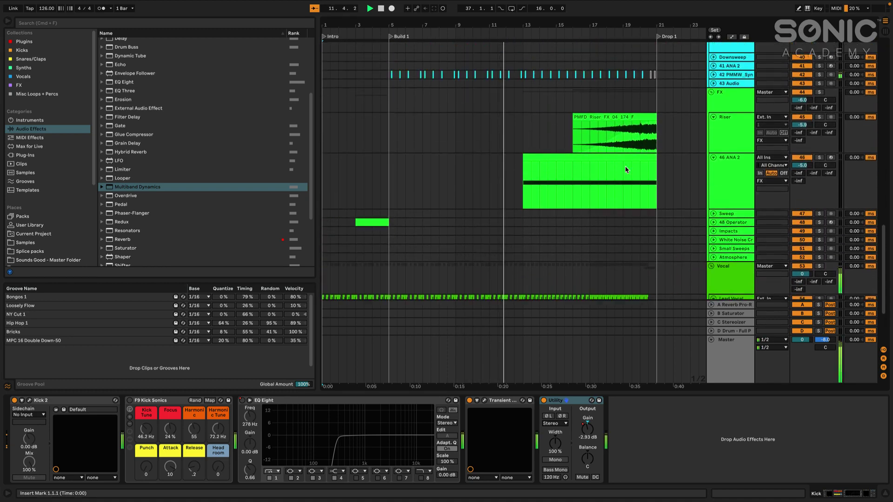
scroll(625, 166, "up", 1)
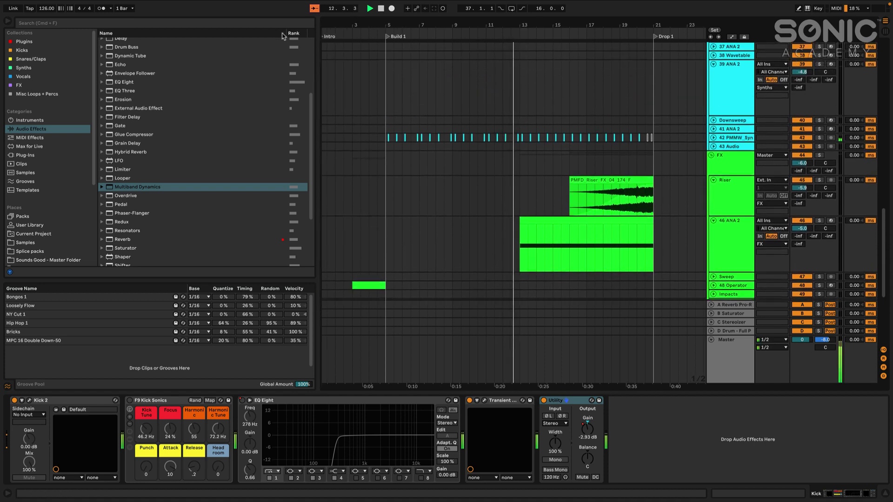
left_click(314, 8)
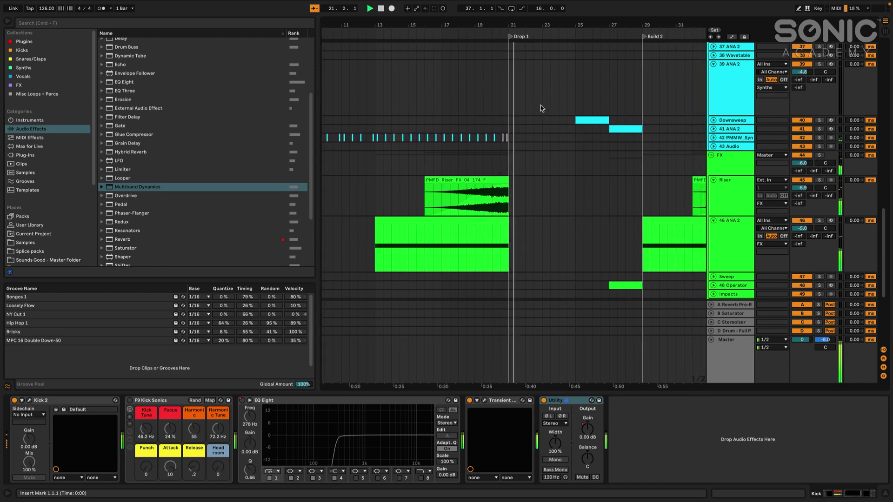
Step: Examine the drum, synth and FX tracks while Drop 1 and Build 2 play
scroll(541, 108, "up", 10)
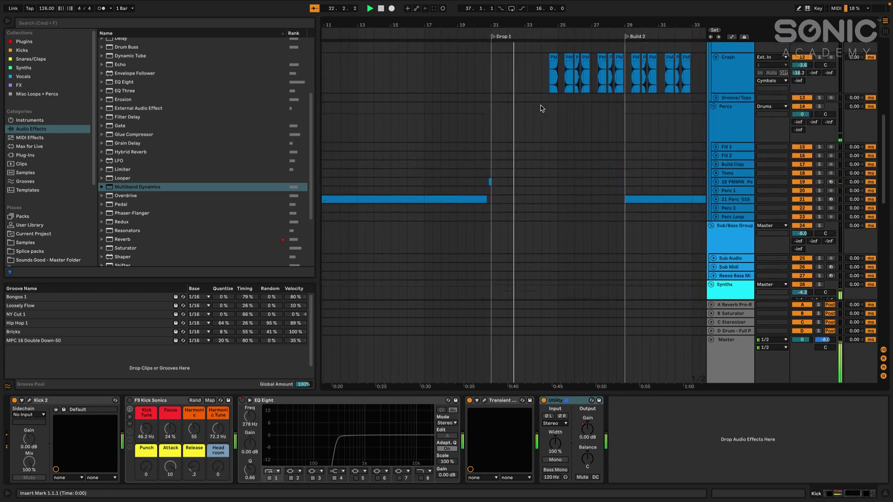
scroll(541, 109, "up", 8)
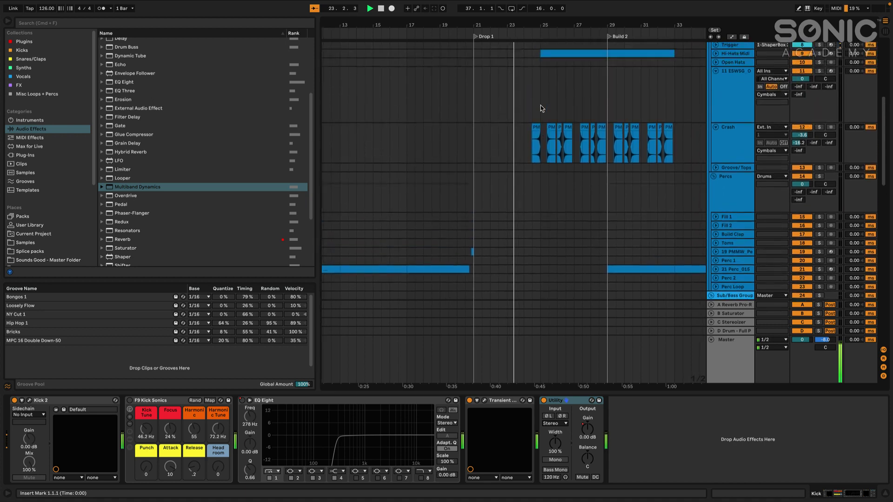
scroll(540, 108, "up", 2)
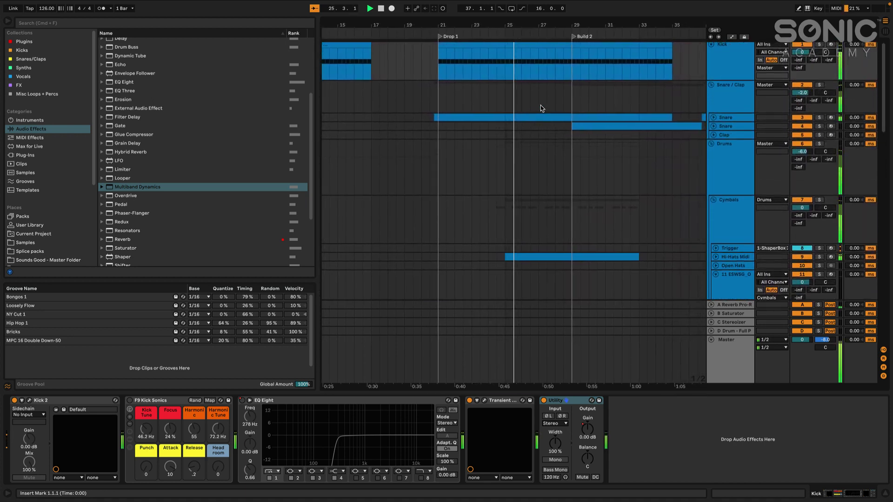
scroll(540, 108, "down", 10)
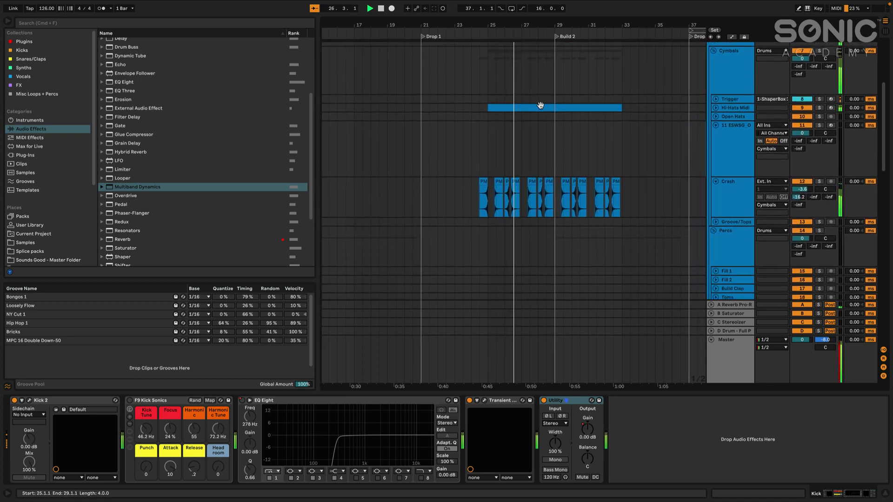
scroll(540, 109, "down", 9)
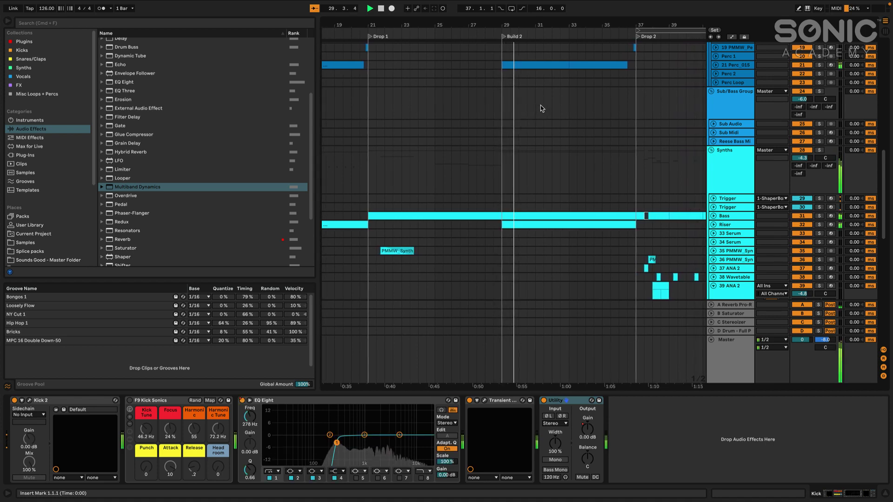
scroll(540, 108, "down", 15)
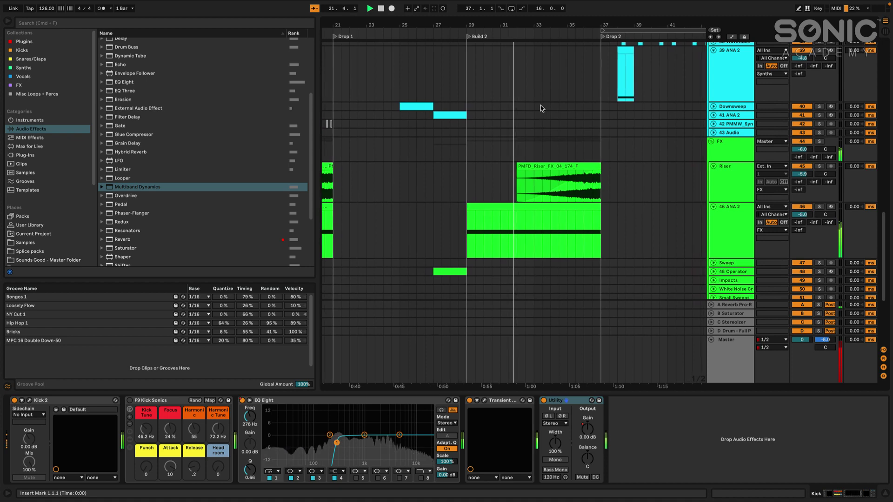
scroll(541, 108, "up", 6)
scroll(540, 108, "up", 8)
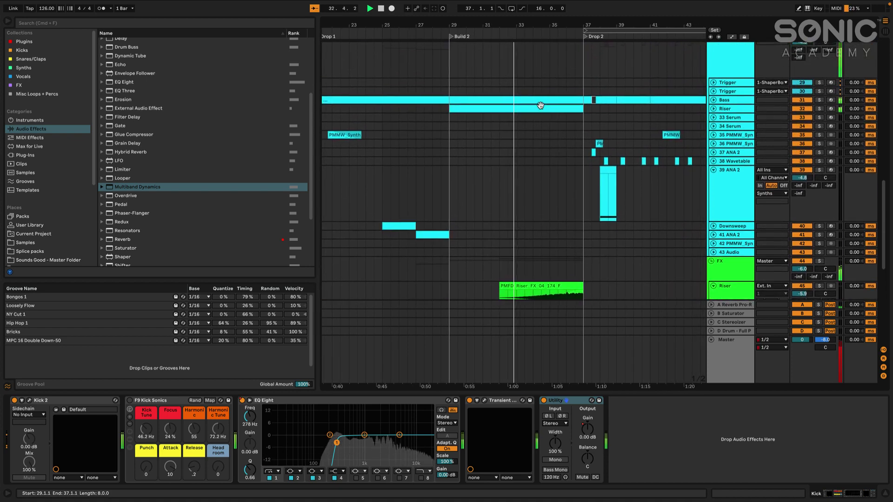
Step: Unfold the Bass and Riser tracks in the Synths group to show their MIDI notes
scroll(541, 108, "up", 3)
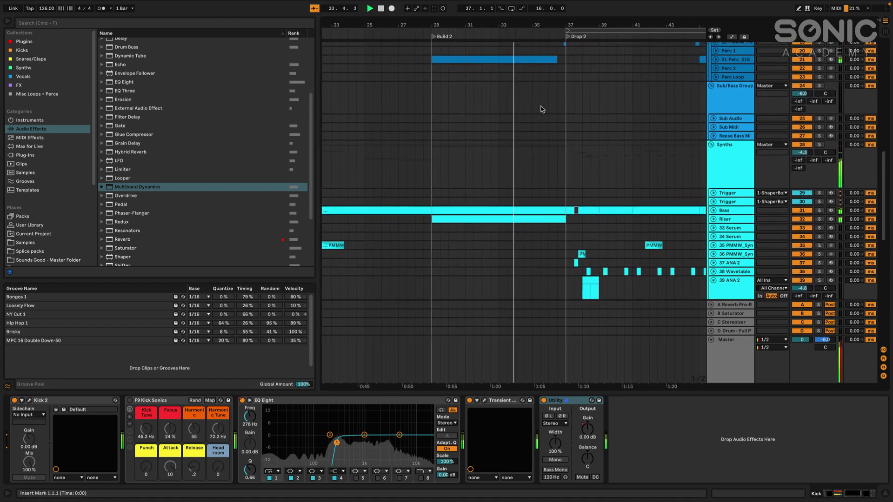
left_click(714, 210)
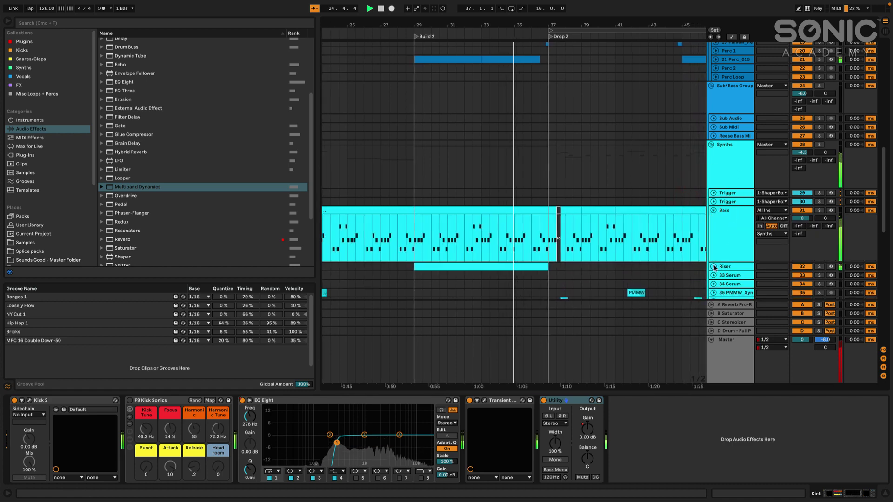
left_click(714, 267)
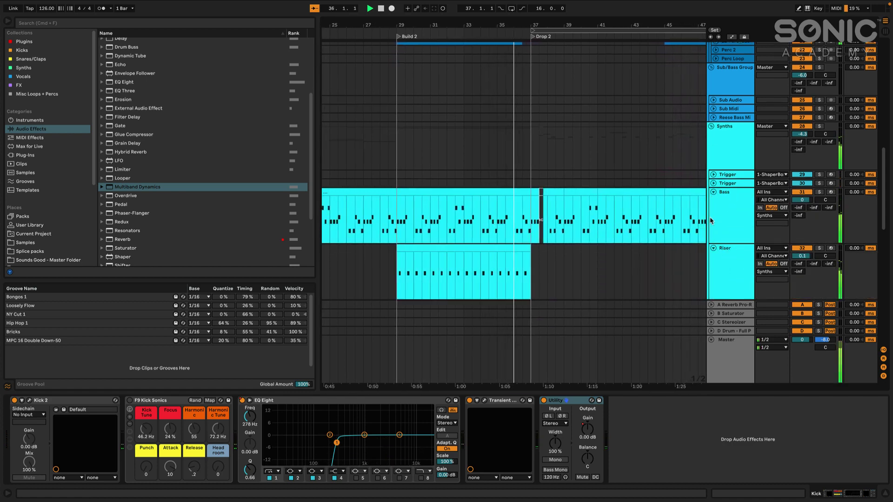
Step: Examine the drum, percussion and synth tracks while Drop 2 plays
scroll(712, 220, "up", 10)
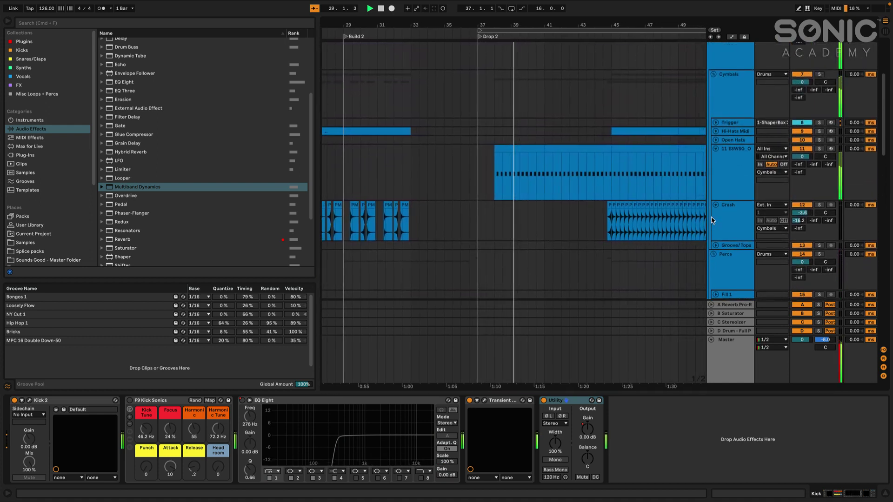
scroll(712, 219, "up", 5)
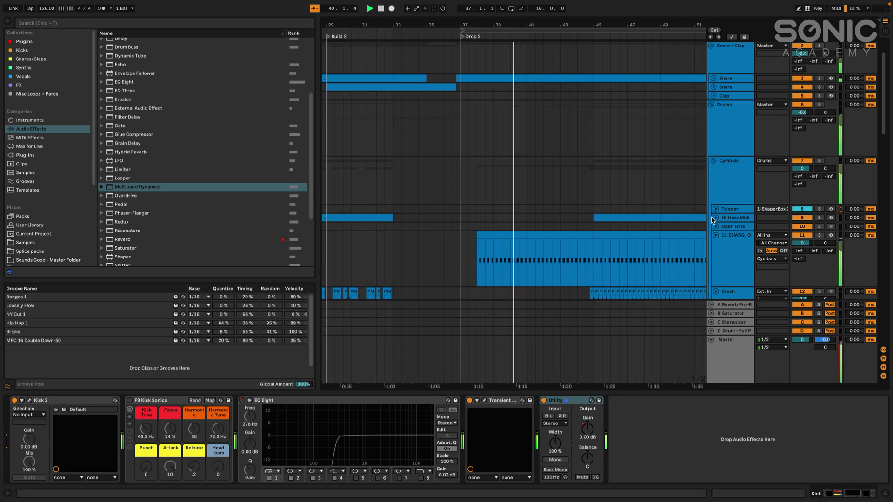
scroll(712, 220, "up", 2)
scroll(712, 220, "down", 10)
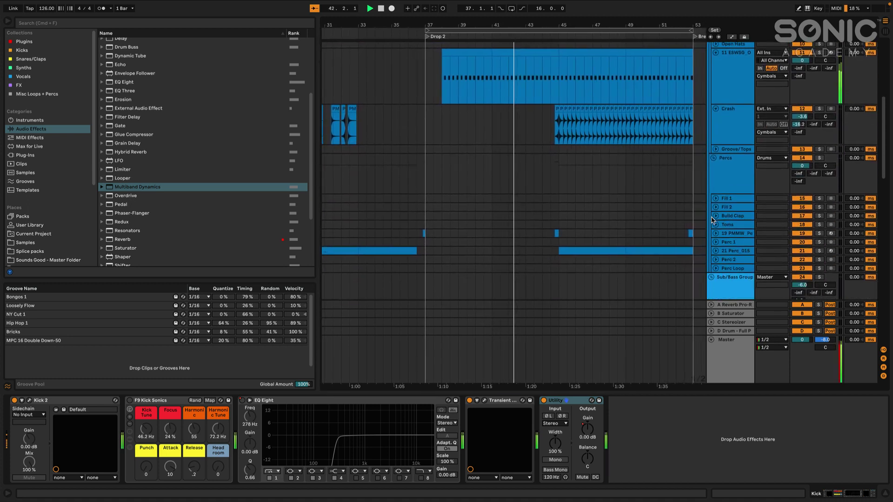
scroll(712, 220, "down", 15)
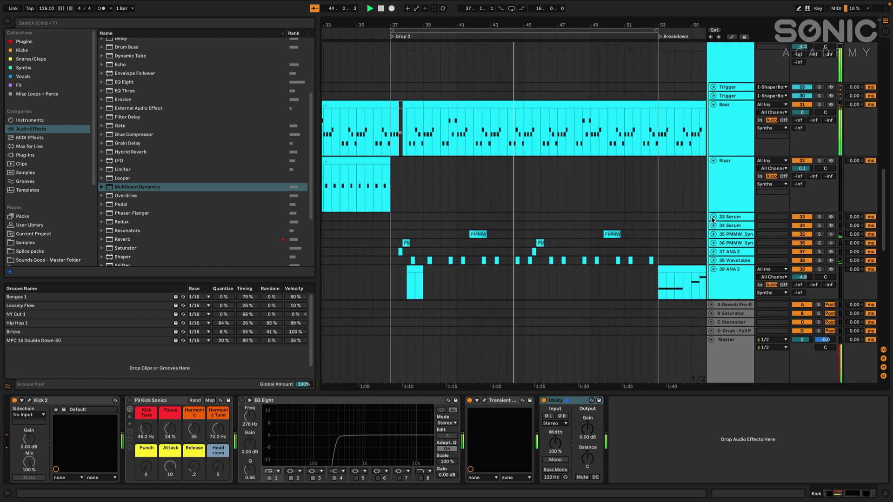
scroll(712, 219, "down", 1)
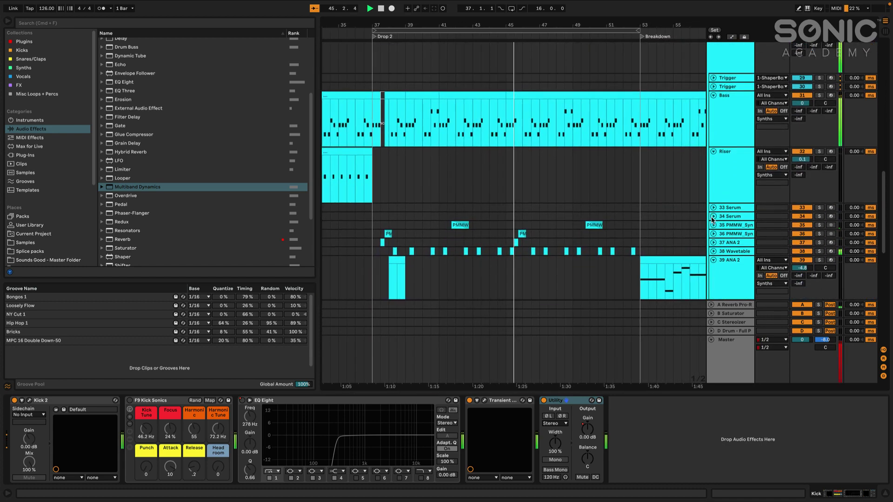
scroll(711, 220, "down", 5)
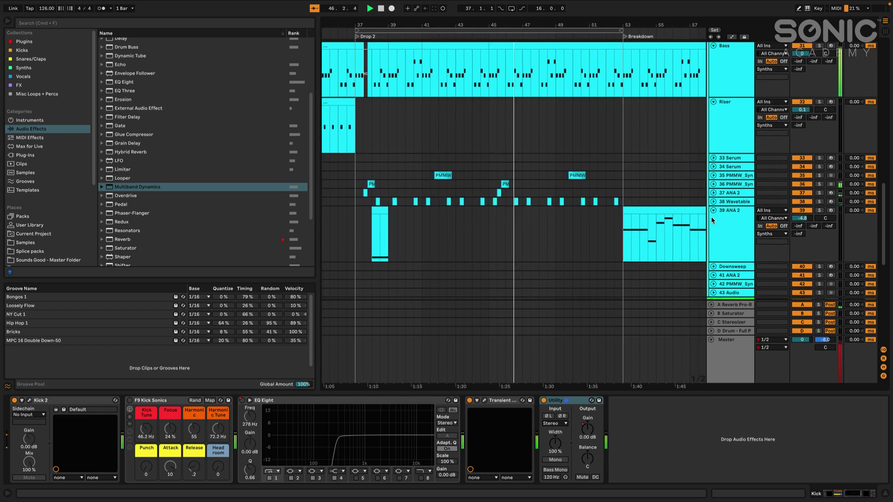
Step: Unfold the 38 Wavetable track in the Synths group to show its clips
scroll(711, 220, "down", 10)
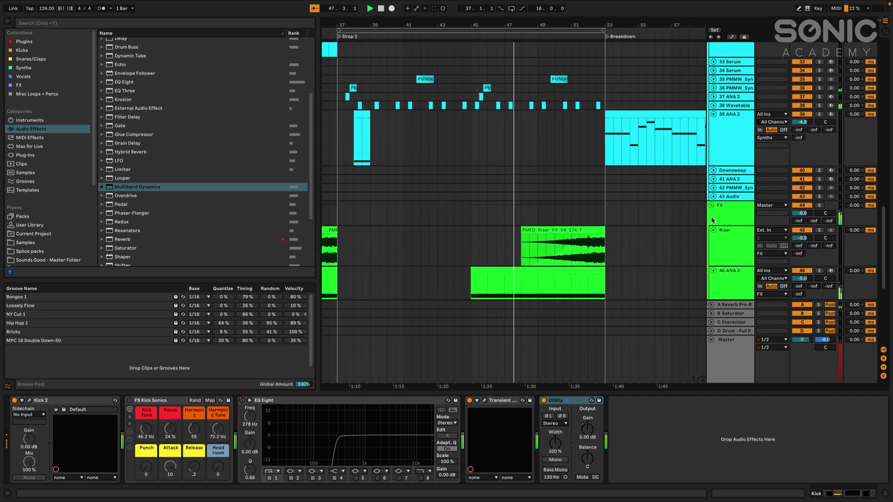
scroll(712, 221, "down", 1)
left_click(714, 103)
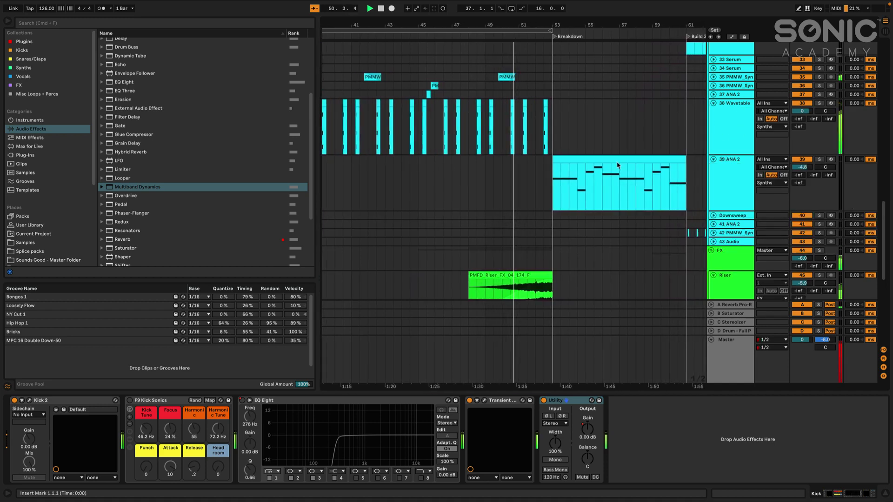
Step: Examine the synth, drum and FX tracks as playback moves through the Breakdown into Build 3
scroll(618, 166, "down", 3)
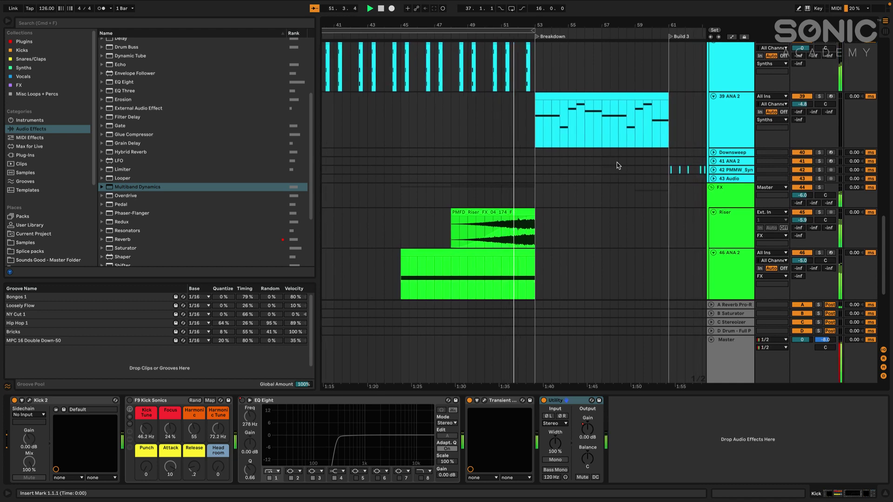
scroll(618, 166, "up", 10)
scroll(617, 166, "up", 2)
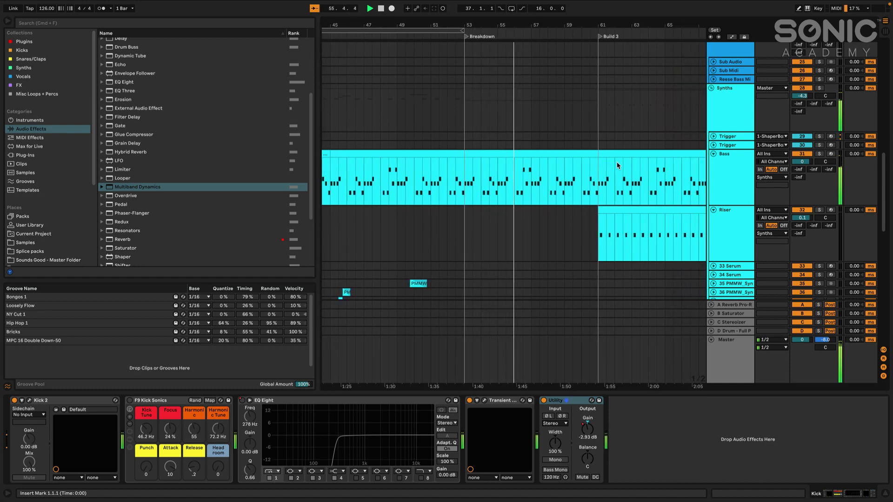
scroll(618, 166, "up", 8)
scroll(618, 165, "up", 10)
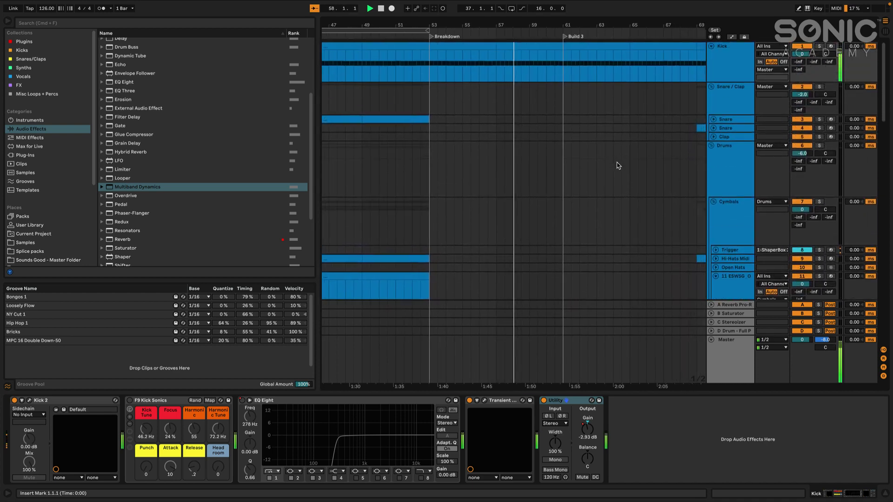
scroll(618, 166, "down", 15)
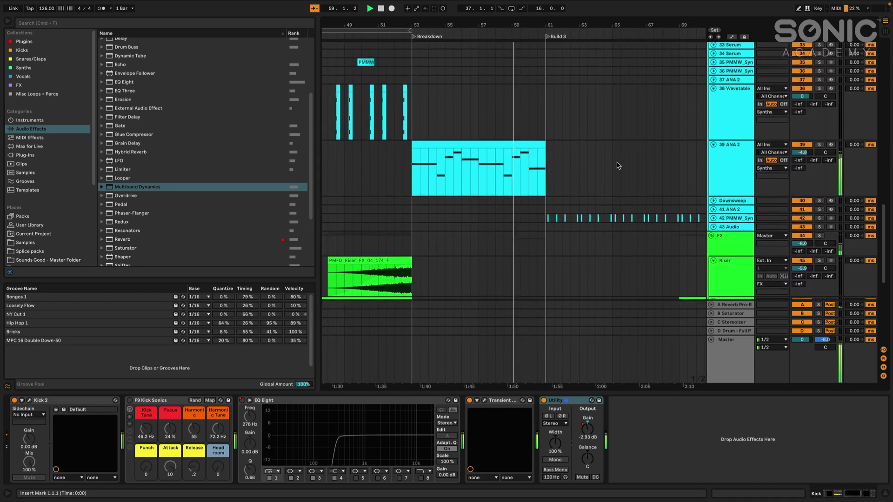
scroll(618, 165, "down", 6)
scroll(618, 166, "up", 3)
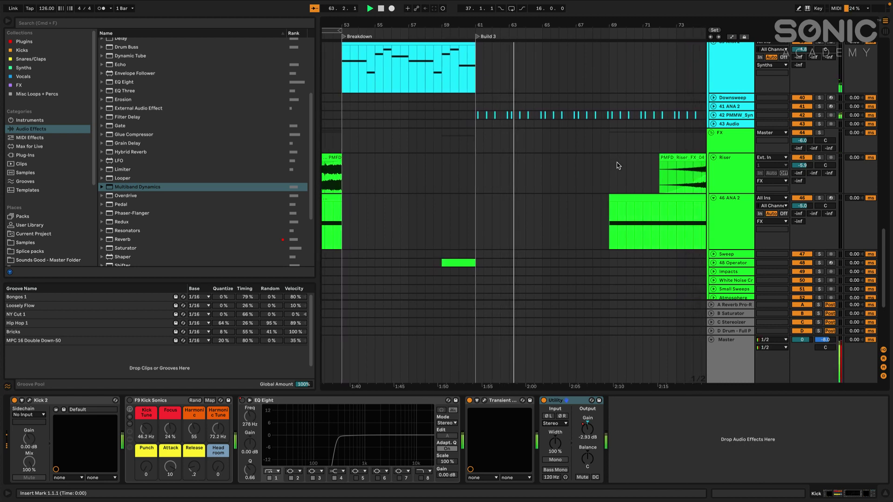
Step: Unfold the 42 PMMW_Syn track in the Synths group and the 19 PMMW_Pe and 21 Perc_015 tracks in the Percs group
scroll(618, 166, "up", 3)
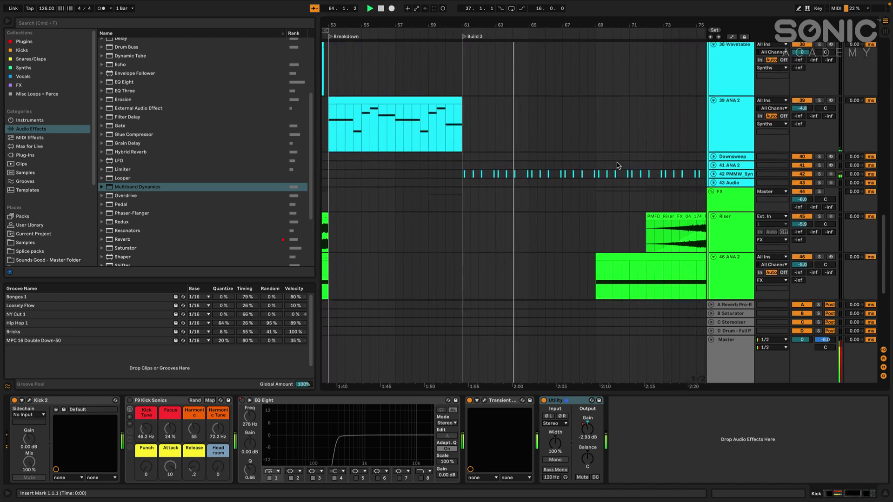
left_click(713, 178)
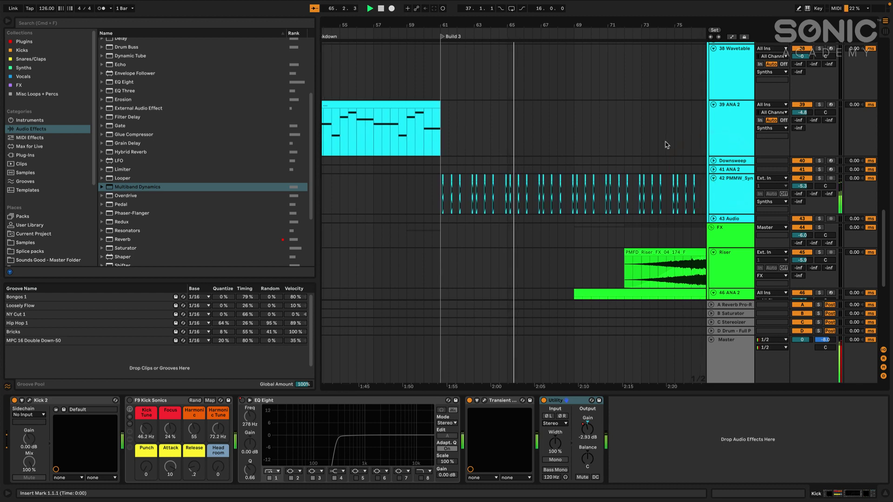
scroll(667, 145, "up", 1)
scroll(667, 145, "up", 1)
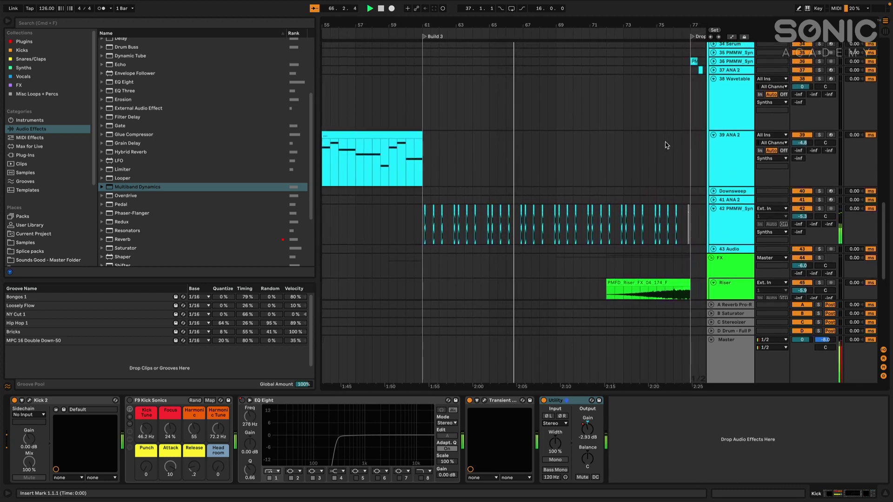
scroll(667, 146, "up", 8)
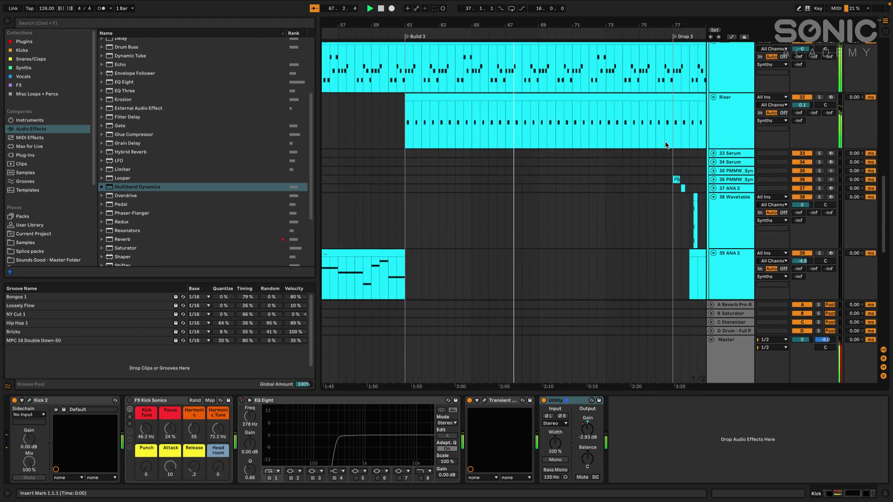
scroll(666, 144, "up", 4)
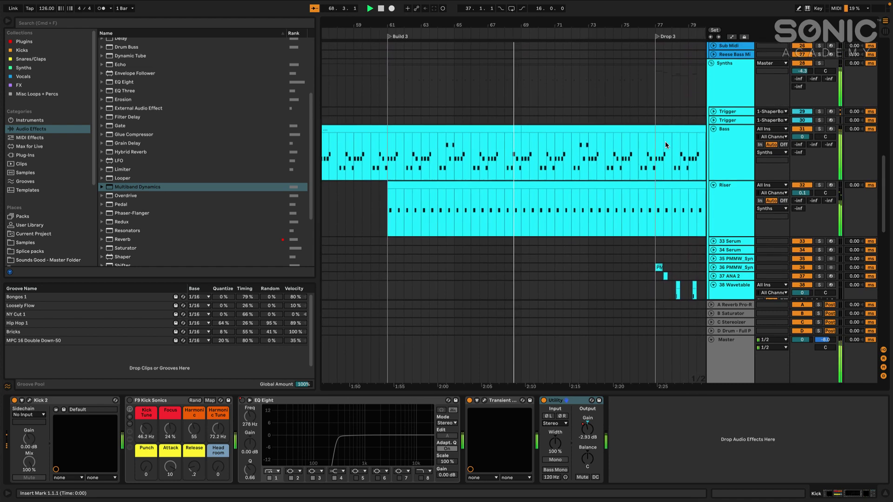
scroll(665, 145, "up", 4)
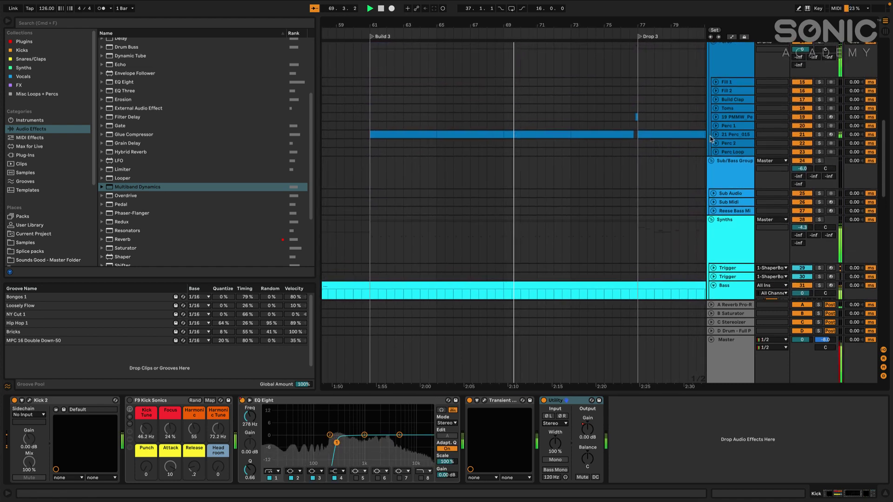
left_click(717, 135)
left_click(717, 117)
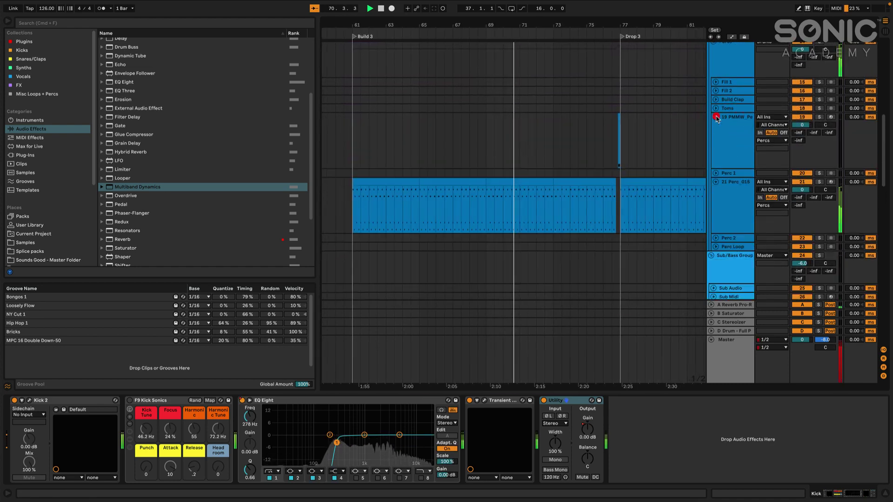
Step: Unfold the Hi-Hats Midi track and both Snare tracks to show their MIDI notes
scroll(717, 114, "up", 9)
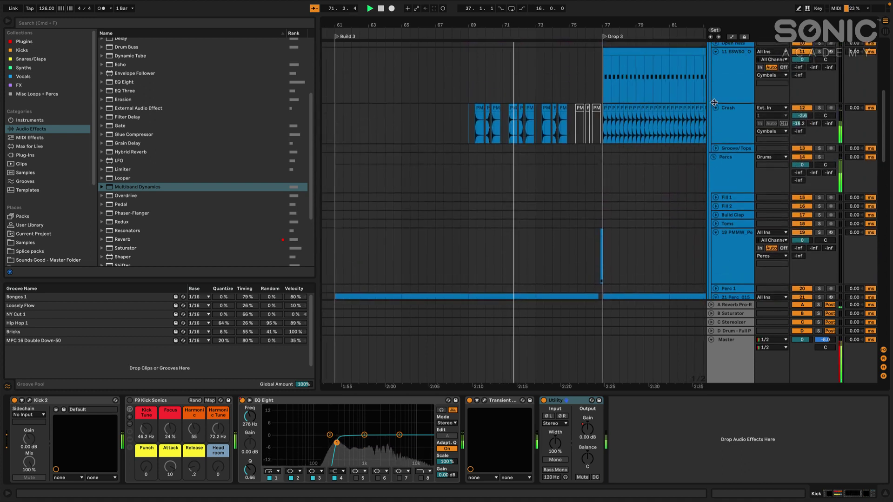
scroll(715, 112, "up", 1)
left_click(715, 133)
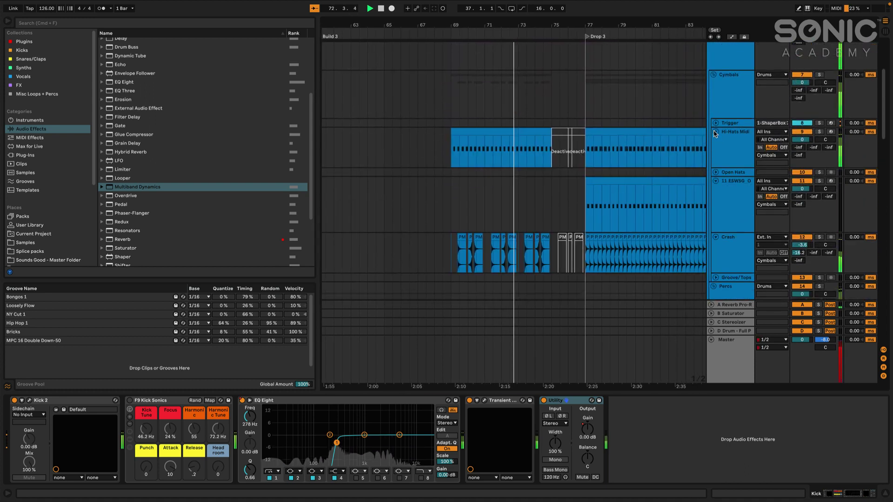
scroll(717, 133, "up", 5)
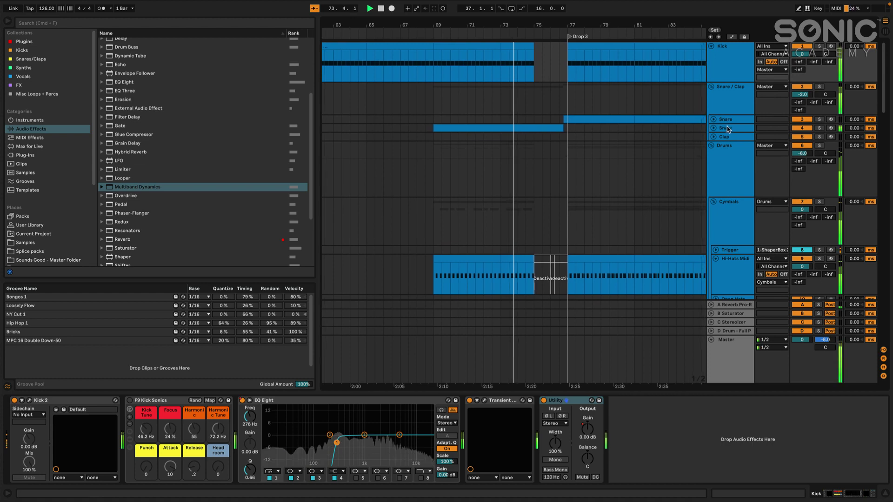
left_click(714, 129)
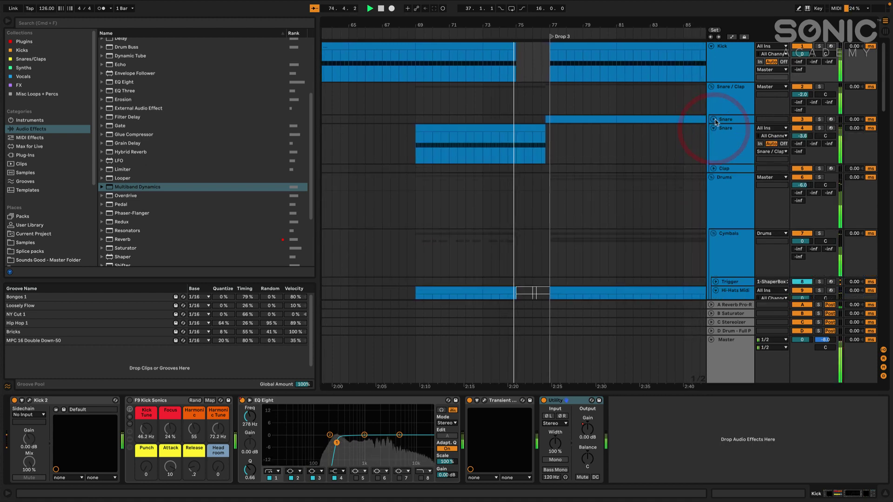
left_click(714, 120)
Step: Examine the cymbal, percussion, synth and FX tracks while Drop 3 plays, resuming the view's follow of playback
scroll(686, 126, "down", 12)
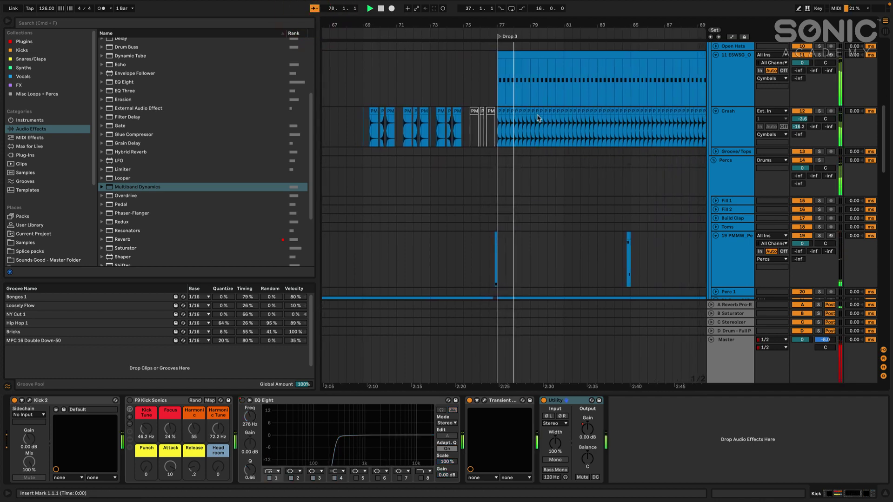
scroll(537, 116, "down", 10)
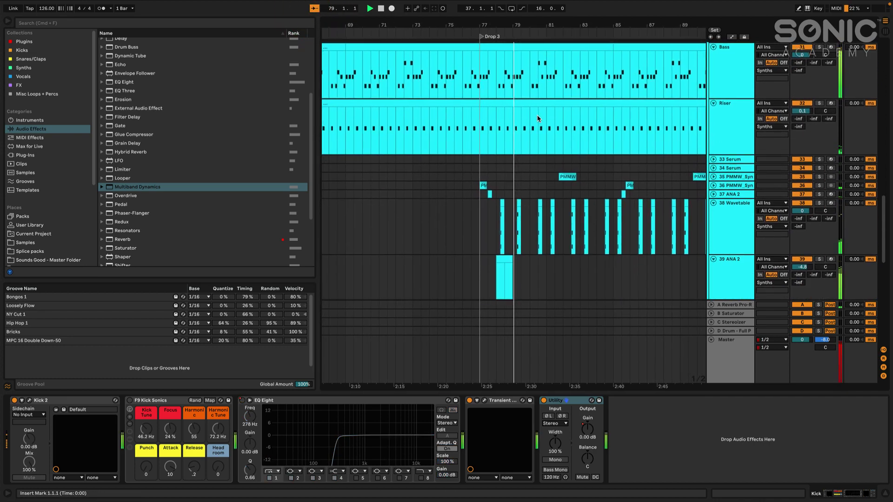
scroll(537, 117, "down", 3)
scroll(537, 118, "down", 10)
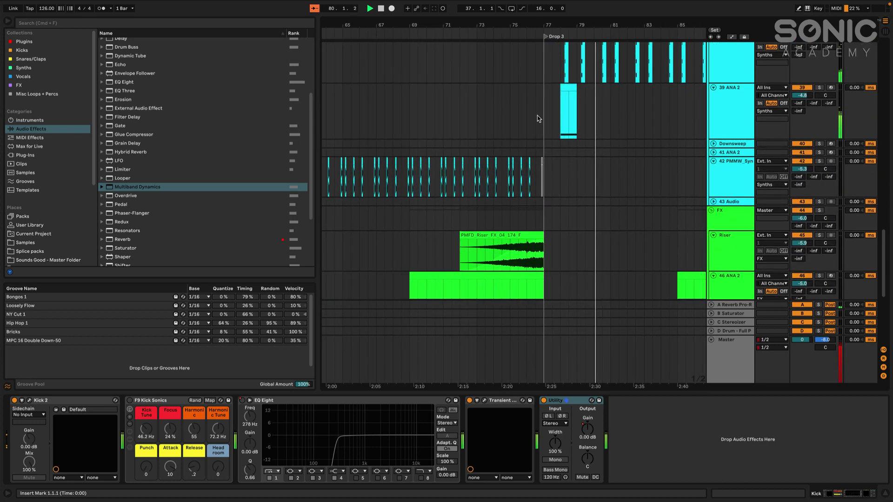
left_click(315, 9)
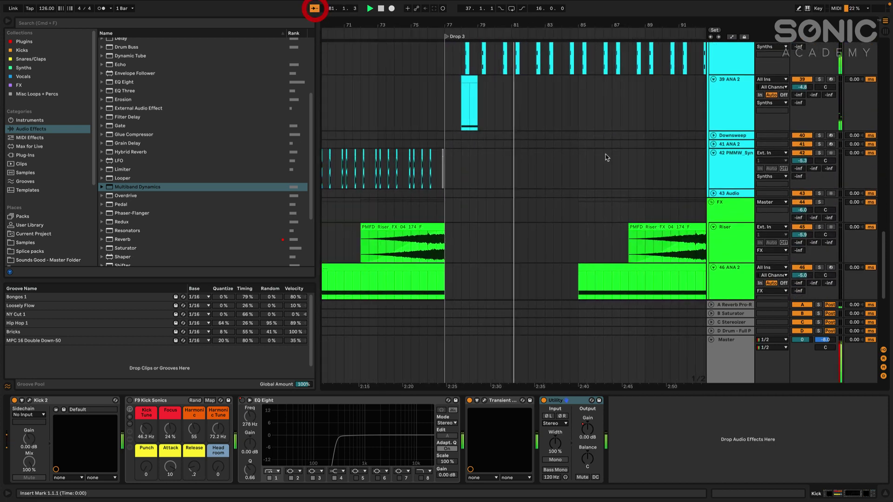
scroll(664, 173, "down", 5)
scroll(665, 173, "down", 2)
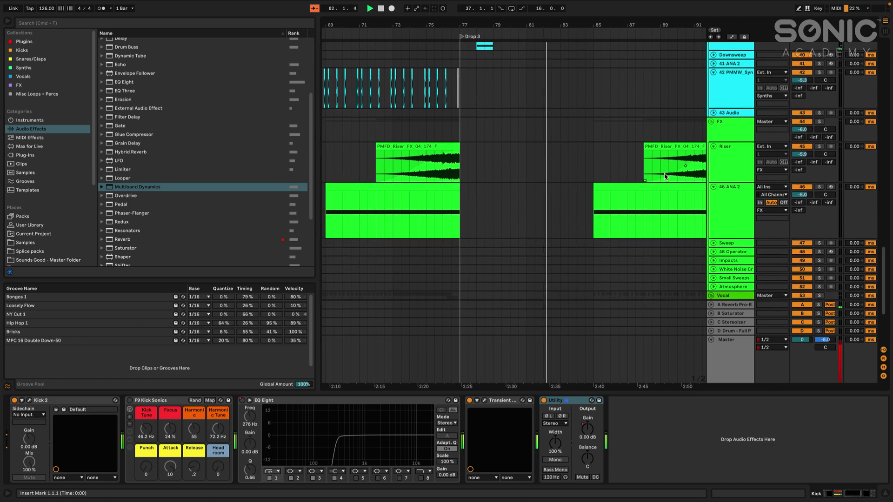
scroll(664, 173, "up", 4)
scroll(664, 173, "down", 5)
scroll(664, 173, "down", 4)
scroll(646, 176, "down", 5)
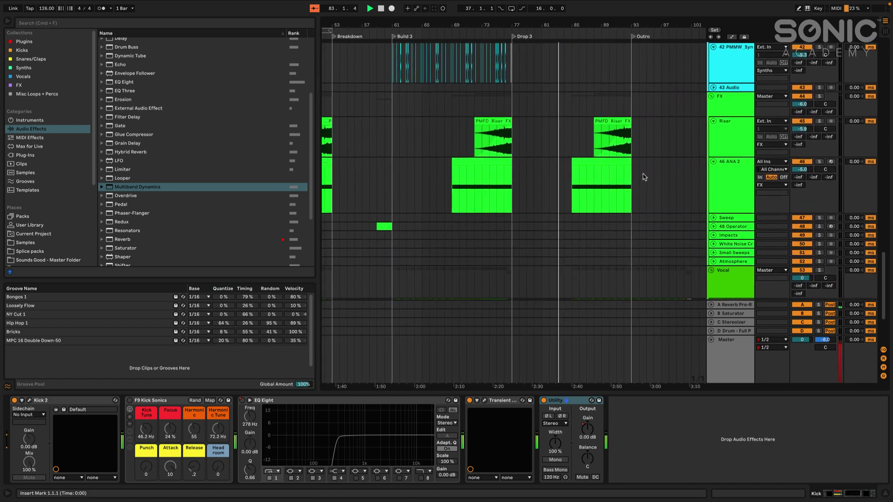
Step: Solo the 21 Perc_015 track and play its intro clip from bar 1
scroll(644, 177, "up", 9)
scroll(645, 176, "up", 8)
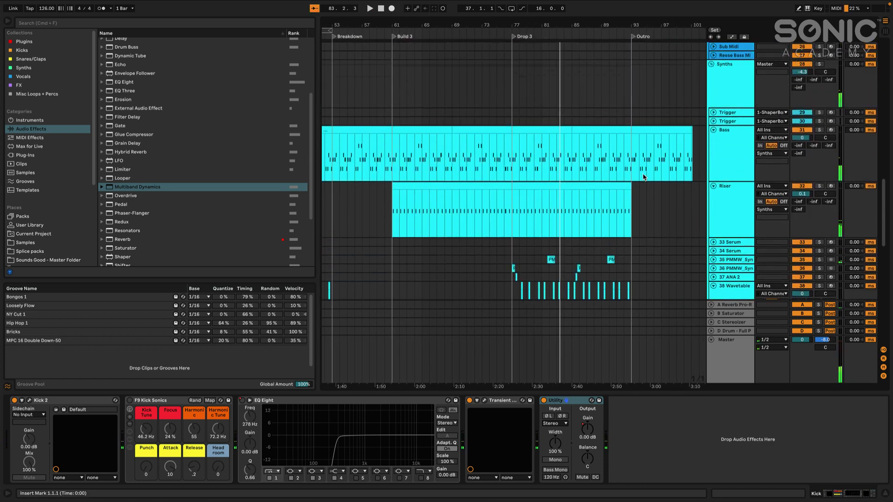
scroll(644, 177, "left", 10)
scroll(644, 177, "left", 1)
scroll(644, 177, "up", 6)
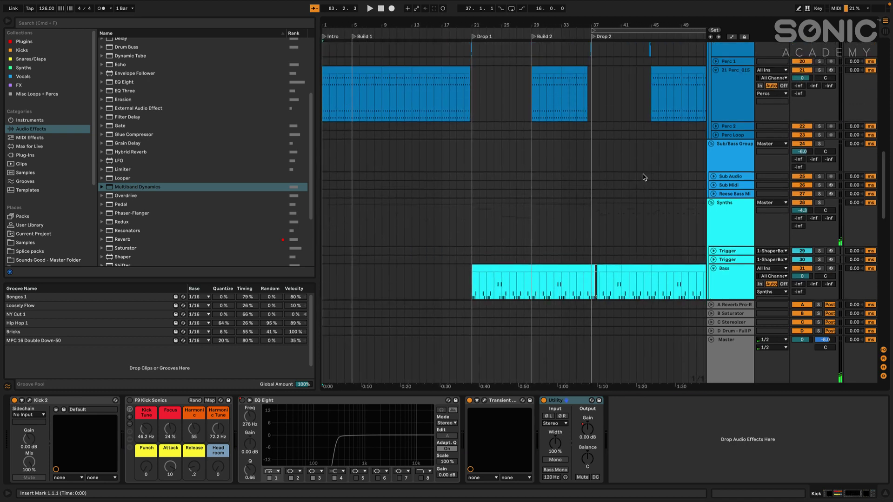
scroll(644, 177, "down", 2)
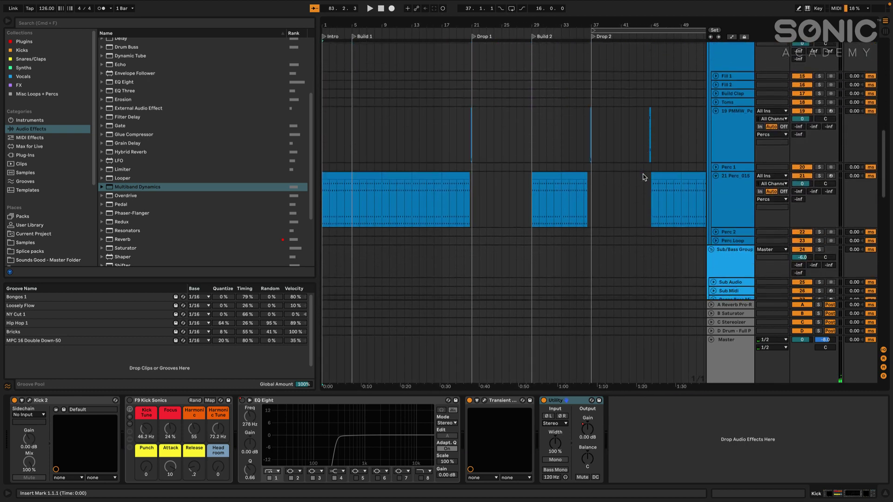
left_click(745, 187)
left_click(819, 176)
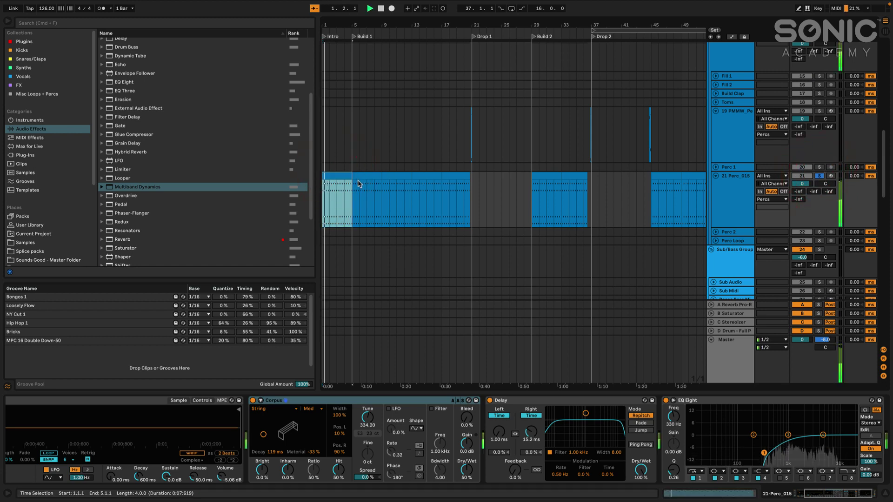
Step: Compare the soloed 21 Perc_015 track with its Corpus, Delay and EQ Eight devices switched off and on
scroll(180, 420, "left", 5)
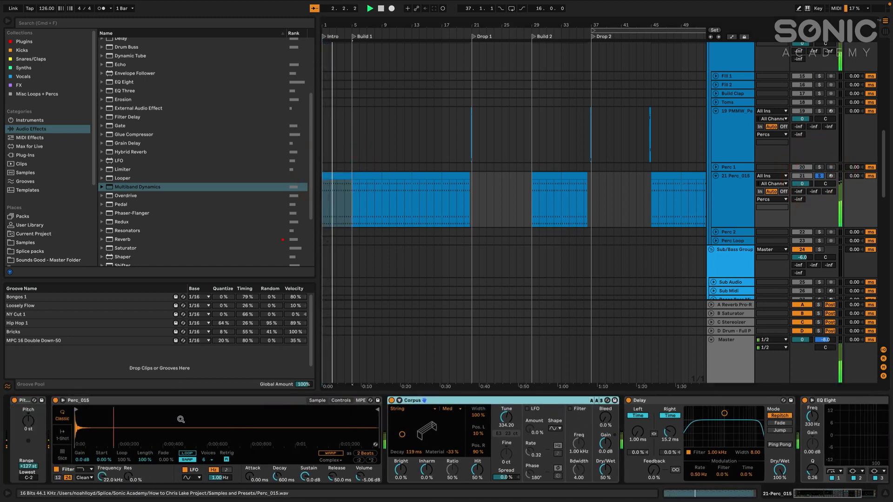
scroll(504, 399, "right", 5)
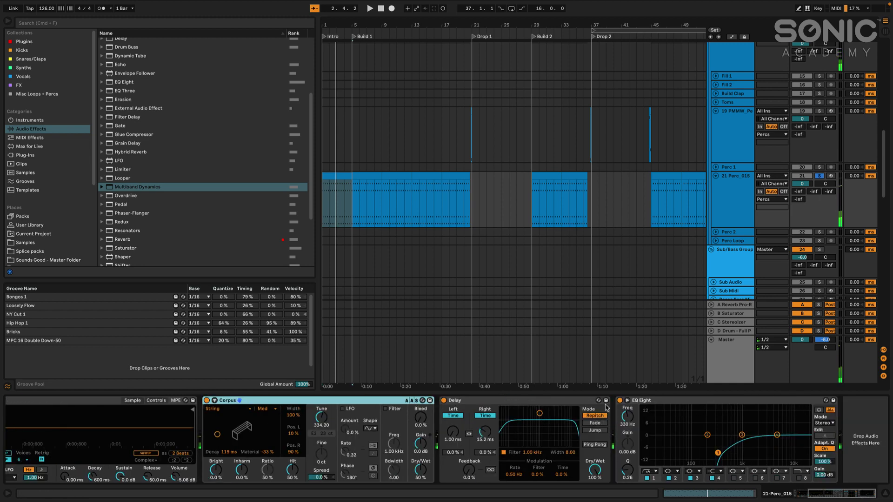
left_click(691, 401, "shift")
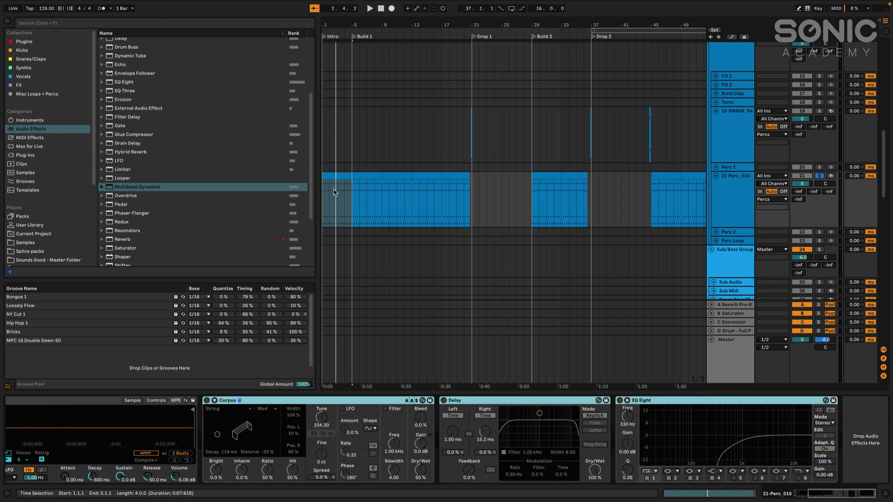
key("space")
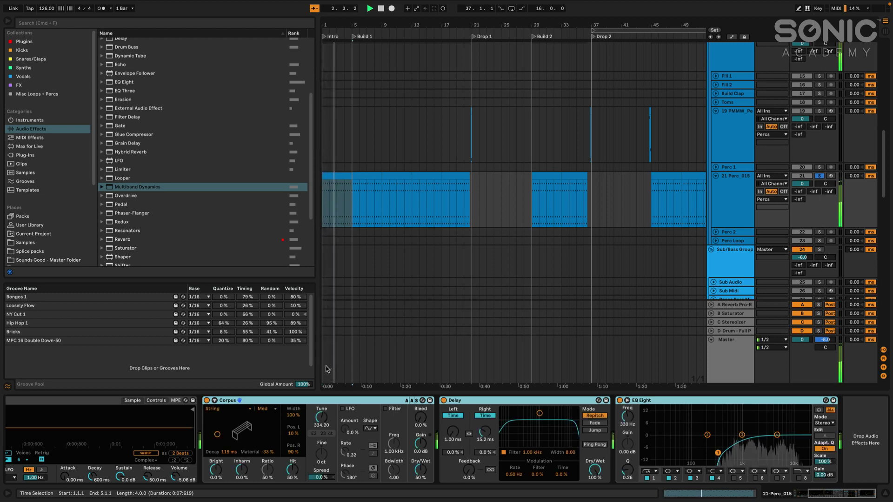
Step: Solo the Riser track in the Synths group and play its first clip from bar 1
scroll(385, 84, "down", 10)
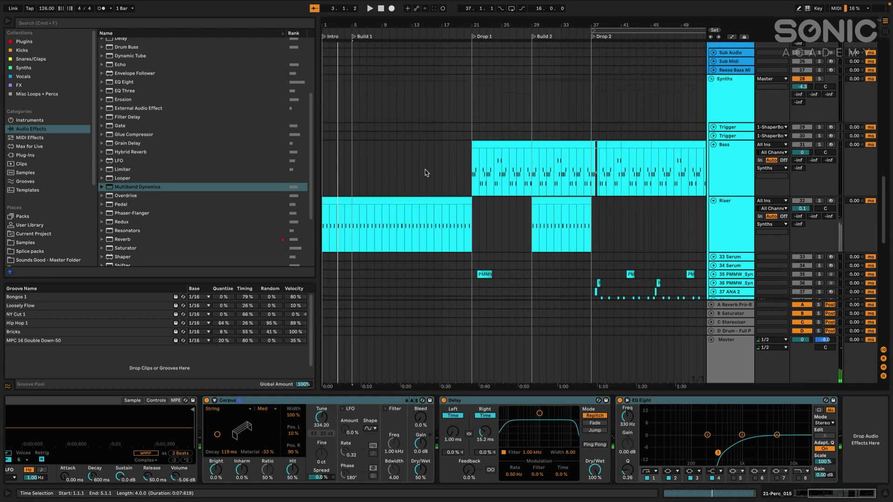
left_click(726, 213)
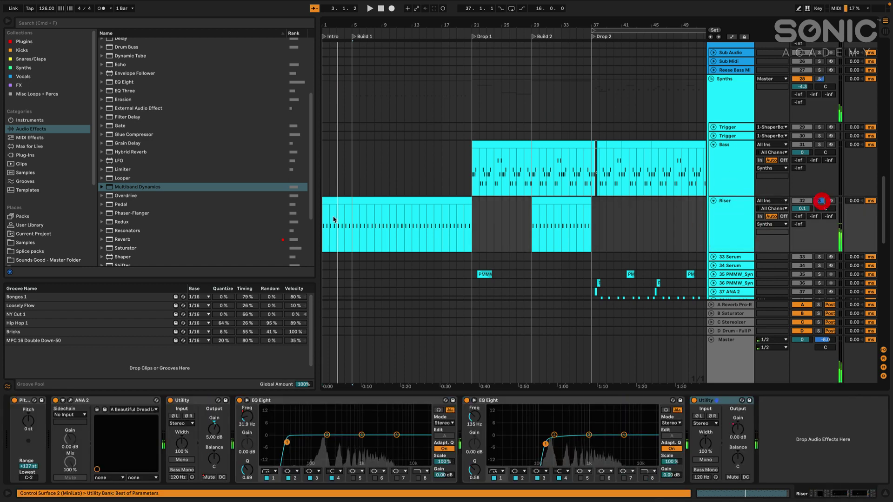
left_click(340, 202)
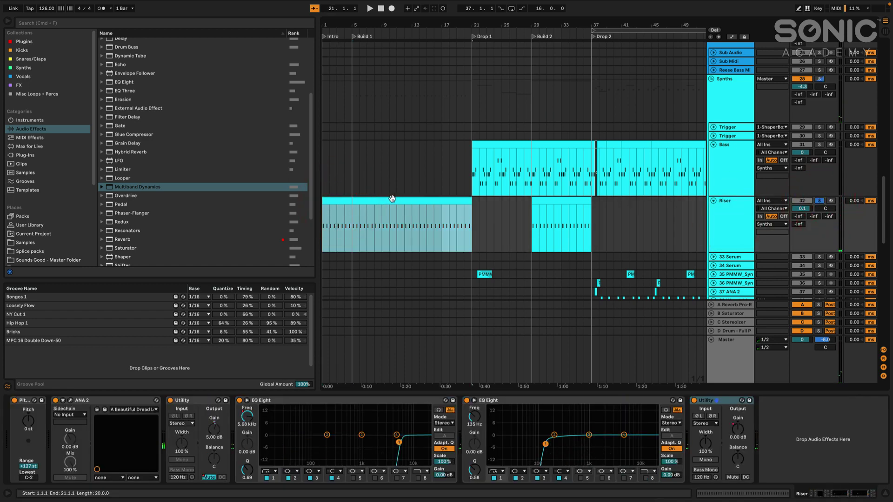
key("space")
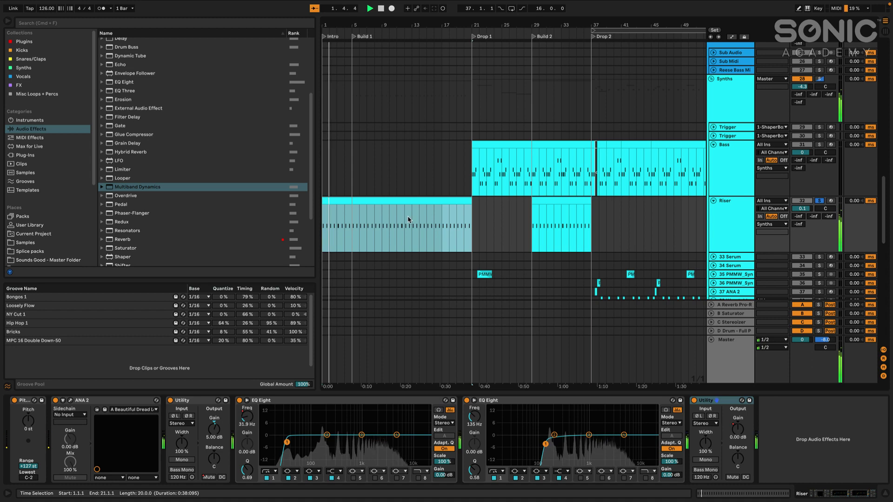
Step: Solo the Bass track in the Synths group and play it from the start of Drop 1 at bar 21
scroll(422, 218, "down", 5)
scroll(421, 217, "up", 3)
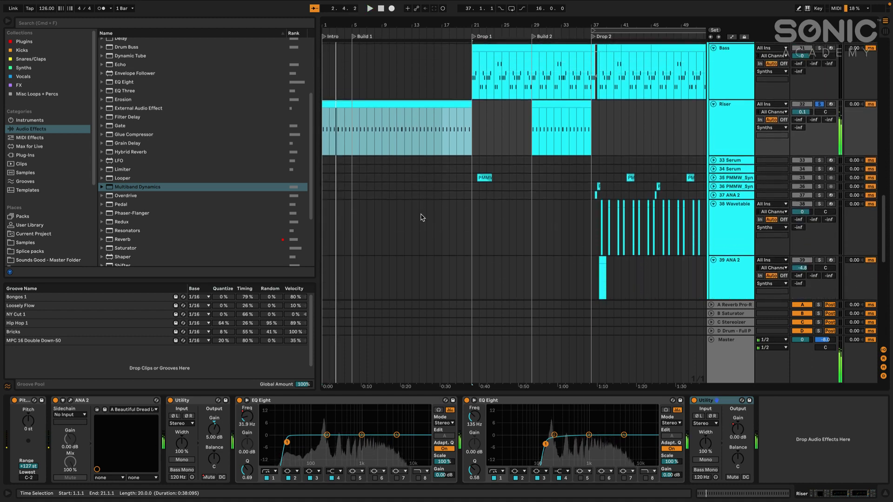
key("space")
left_click(453, 112)
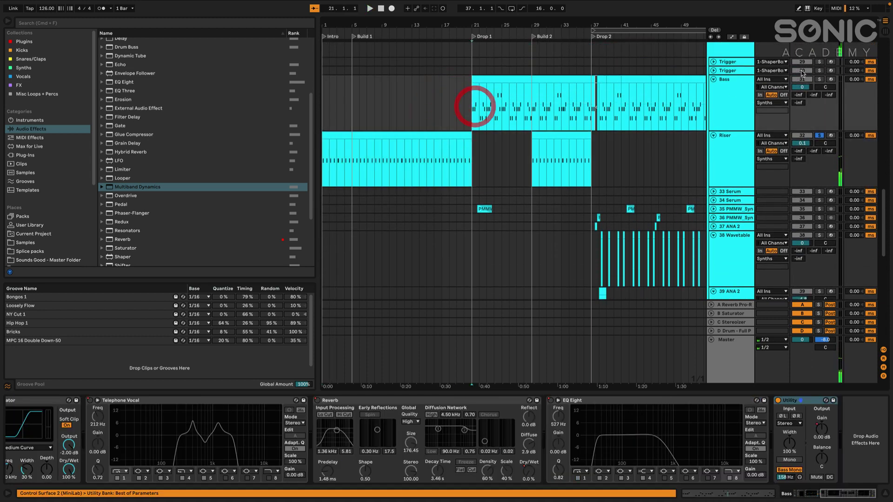
left_click(469, 100)
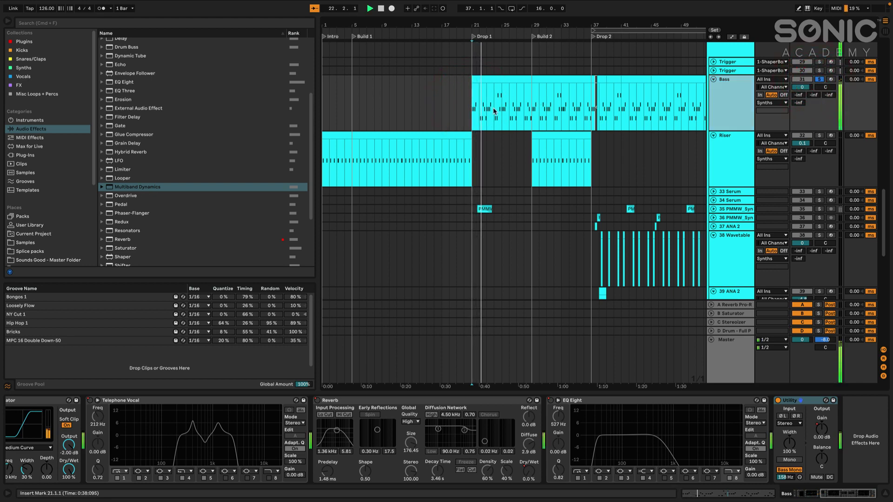
Step: Unfold and solo the 35 PMMW_Syn track, and play its clip in Drop 1
scroll(500, 121, "down", 5)
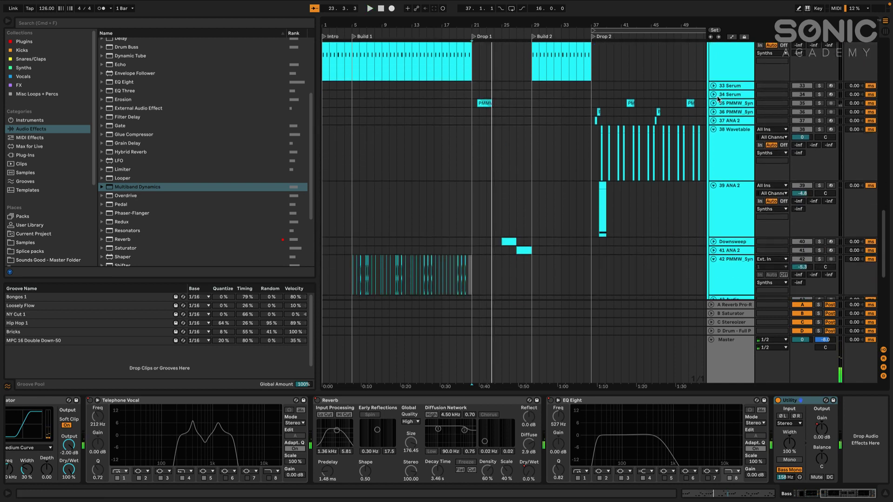
left_click(713, 103)
left_click(465, 119)
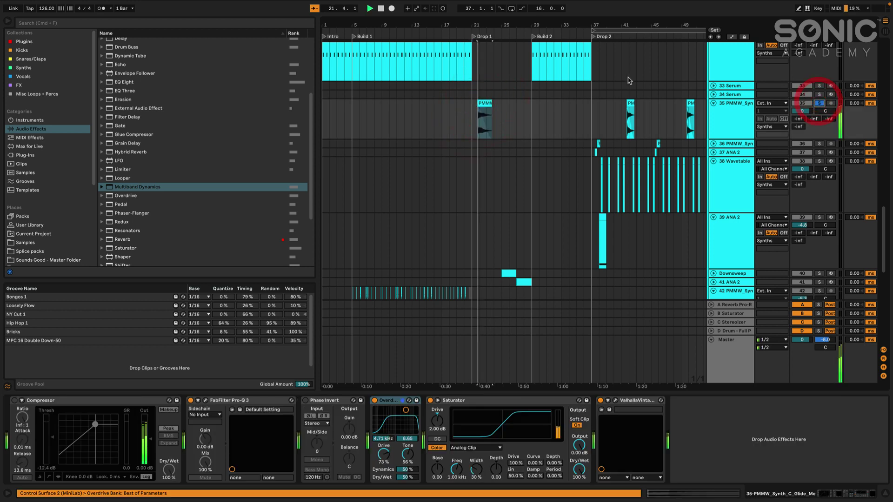
Step: Unfold and solo the Downsweep track, and play its clip from bar 25
scroll(581, 124, "down", 4)
left_click(714, 199)
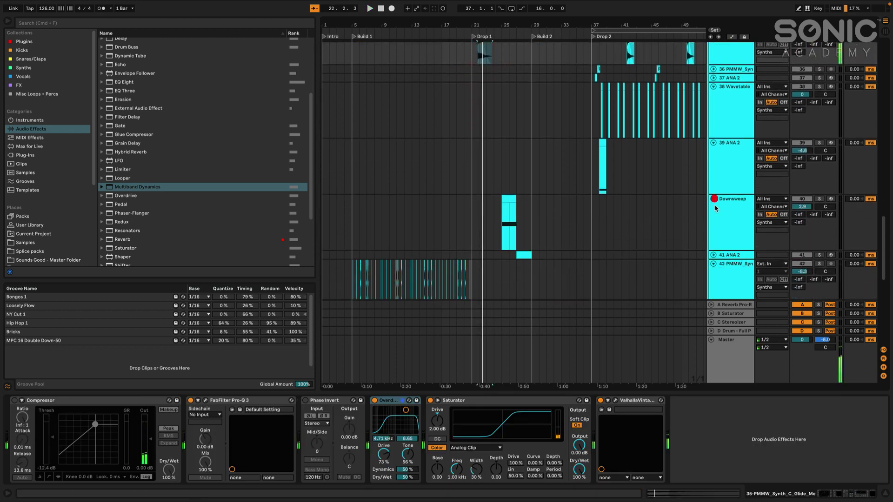
left_click(511, 196)
left_click(819, 199)
key("space")
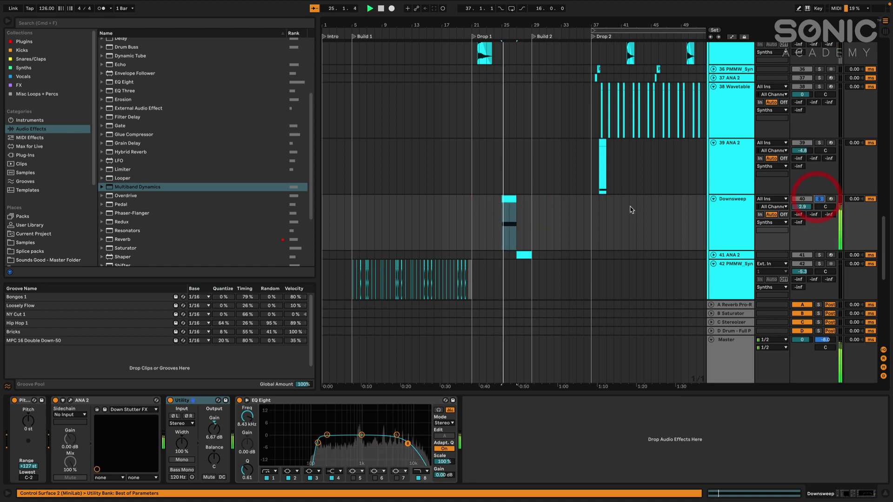
Step: Unfold and solo the 41 ANA 2 track, and play its clip from bar 27
scroll(743, 238, "down", 5)
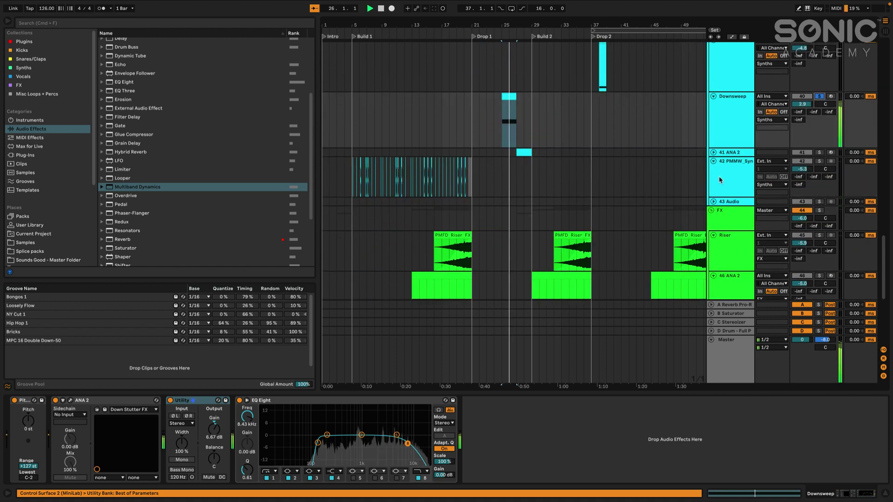
left_click(714, 152)
left_click(819, 153)
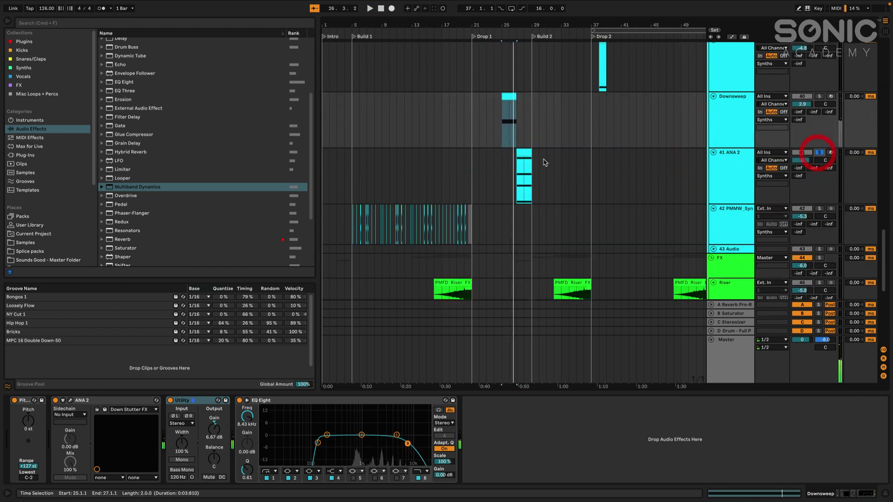
left_click(521, 152)
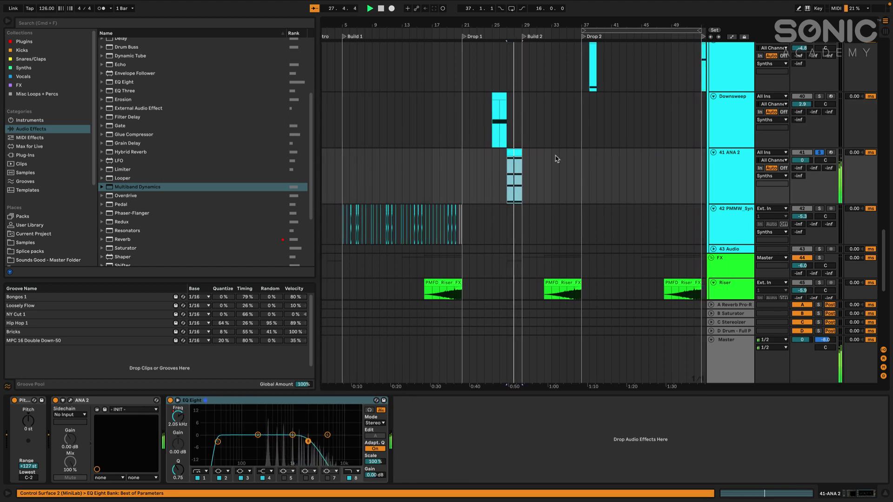
Step: Solo the FX group and play its riser clips in Build 2 from bar 34
scroll(557, 159, "down", 5)
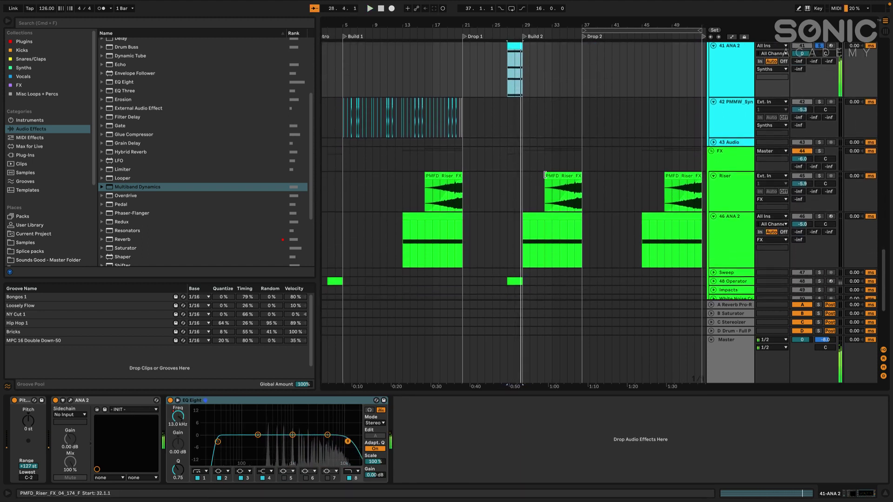
scroll(547, 179, "down", 1)
left_click(554, 190)
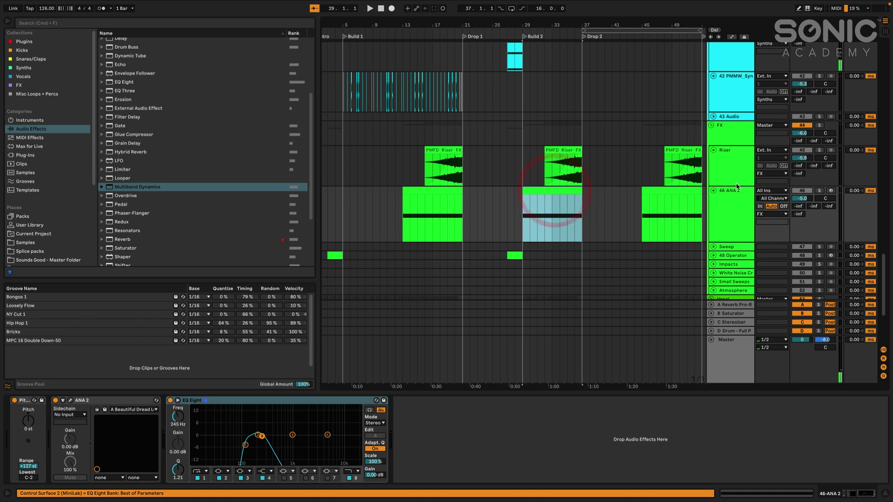
left_click(820, 151)
left_click(558, 165)
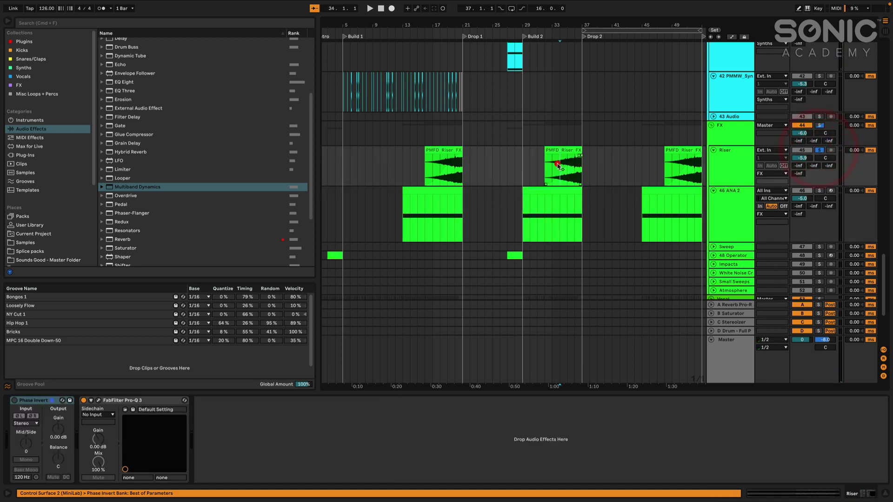
left_click(824, 126)
key("space")
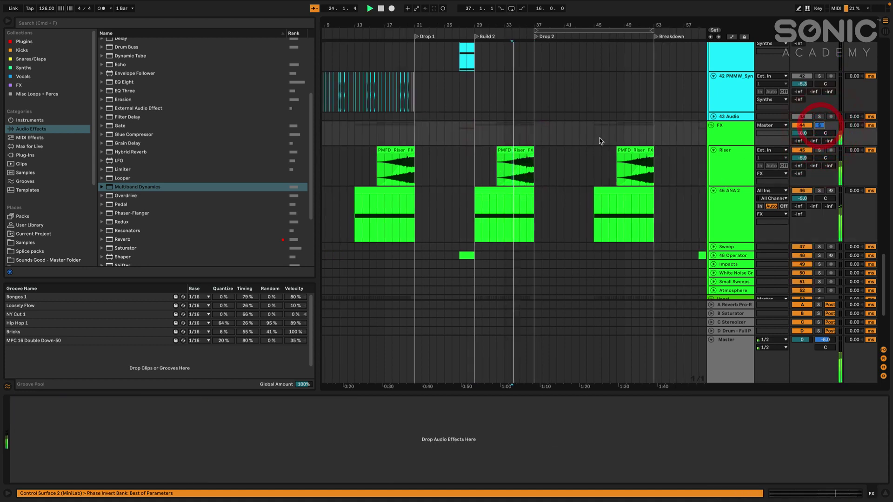
Step: Unfold and solo the 48 Operator track, and play its clip from bar 27 up to Build 2
left_click(712, 256)
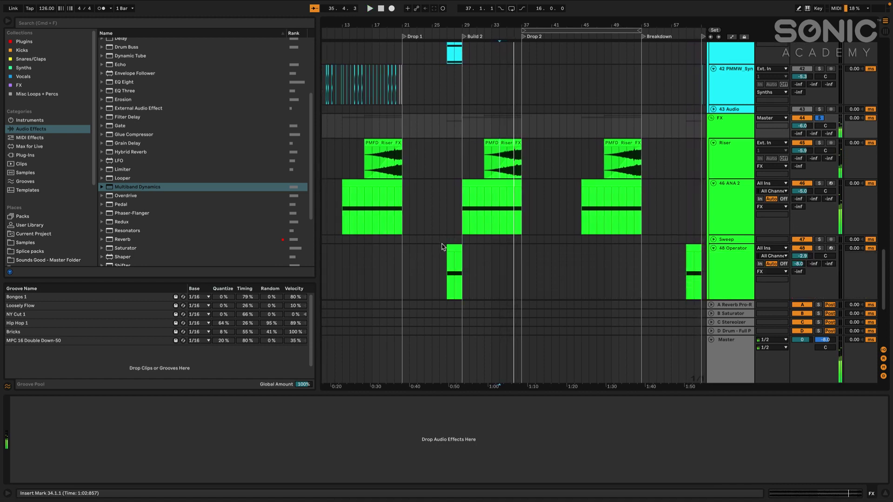
left_click(448, 245)
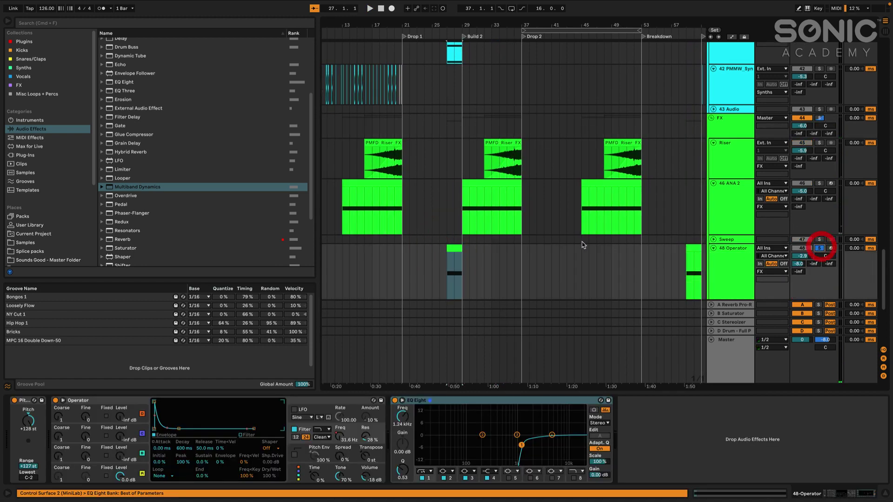
scroll(441, 252, "up", 3)
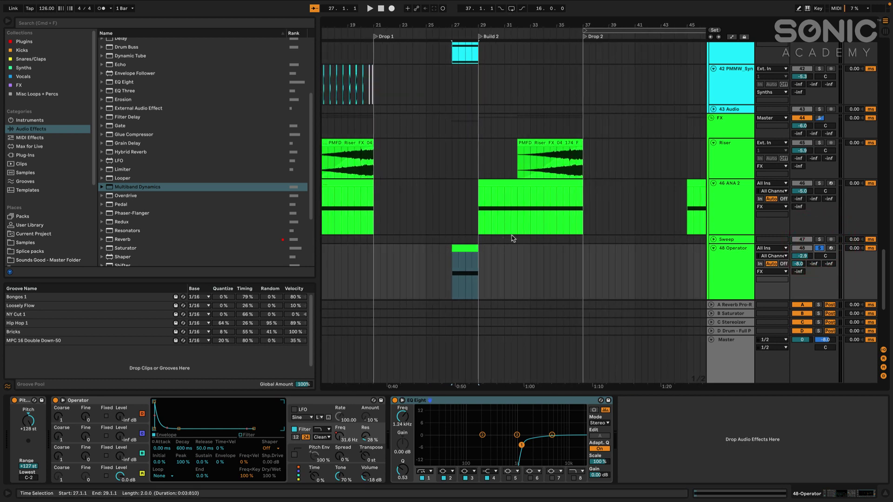
key("space")
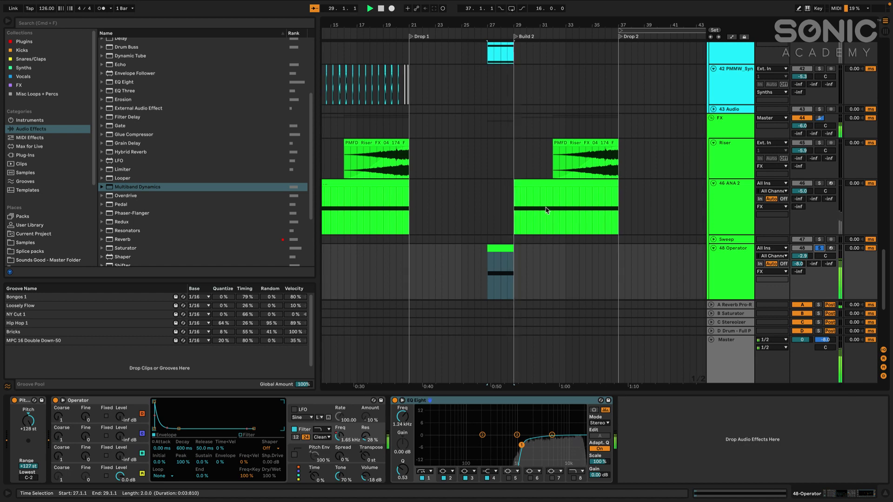
key("space")
Step: Solo the 38 Wavetable track and play its Drop 2 clip from bar 39
scroll(546, 210, "up", 15)
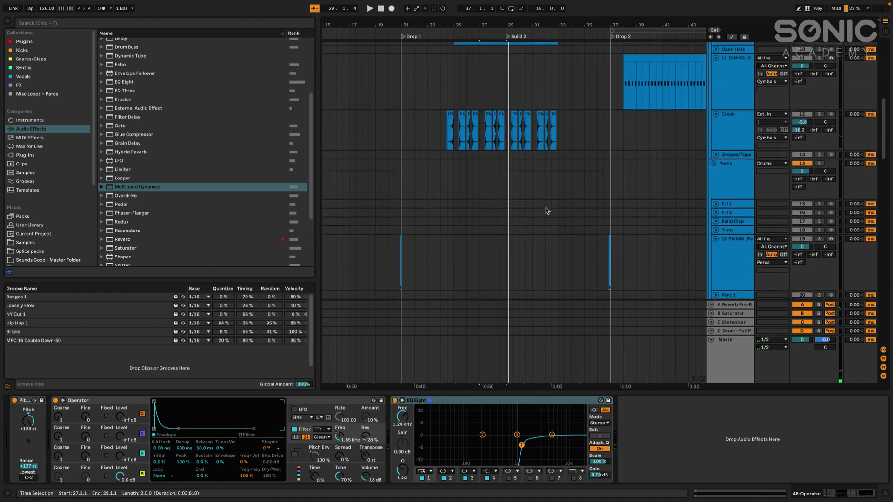
scroll(547, 209, "up", 10)
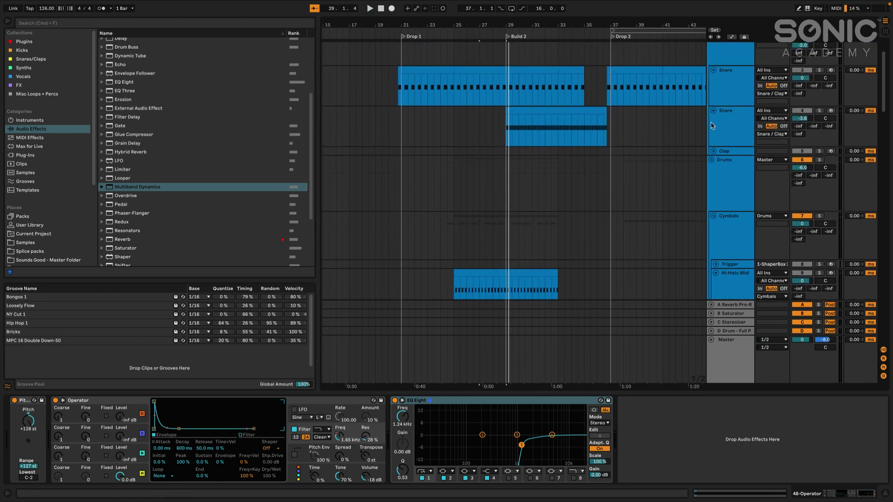
scroll(590, 121, "down", 15)
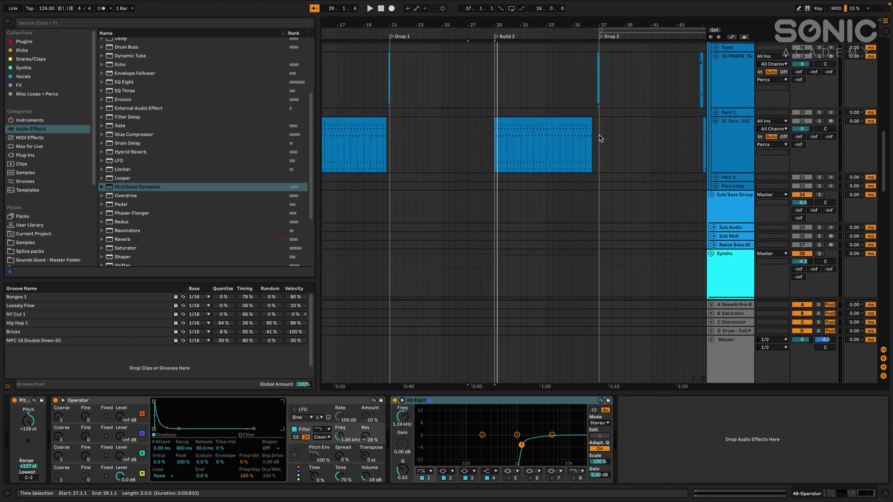
scroll(600, 138, "down", 10)
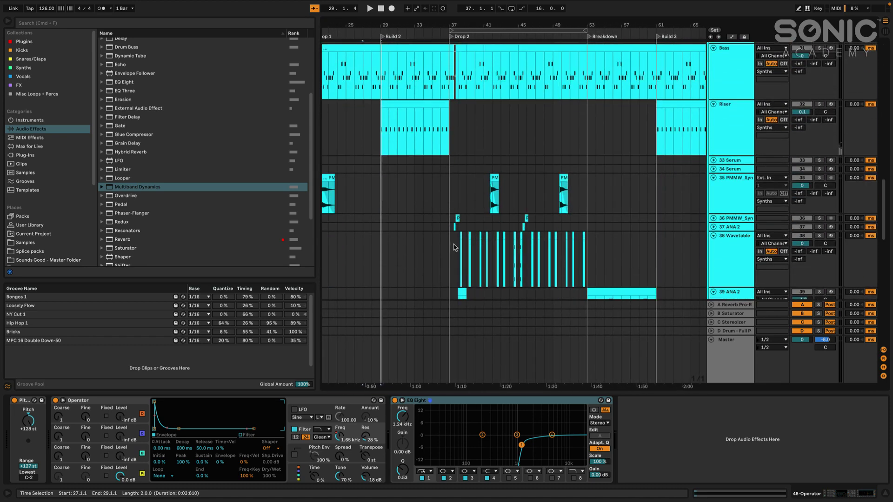
scroll(470, 243, "up", 6)
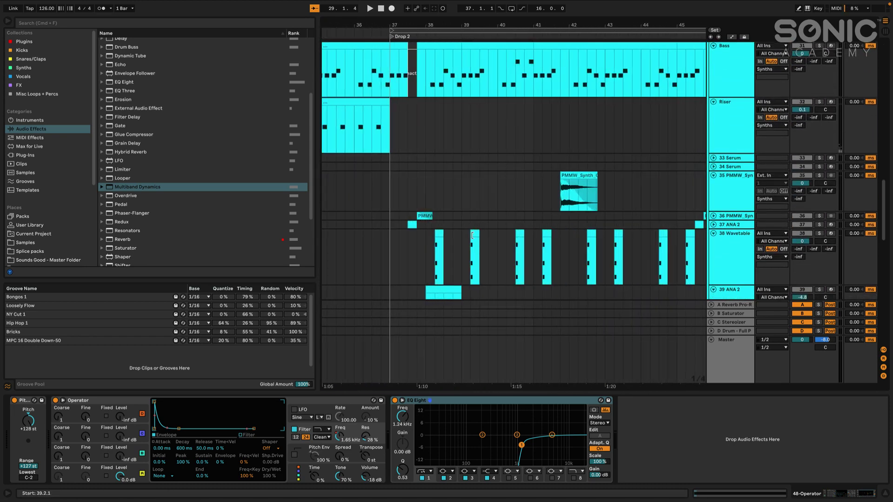
left_click(473, 235)
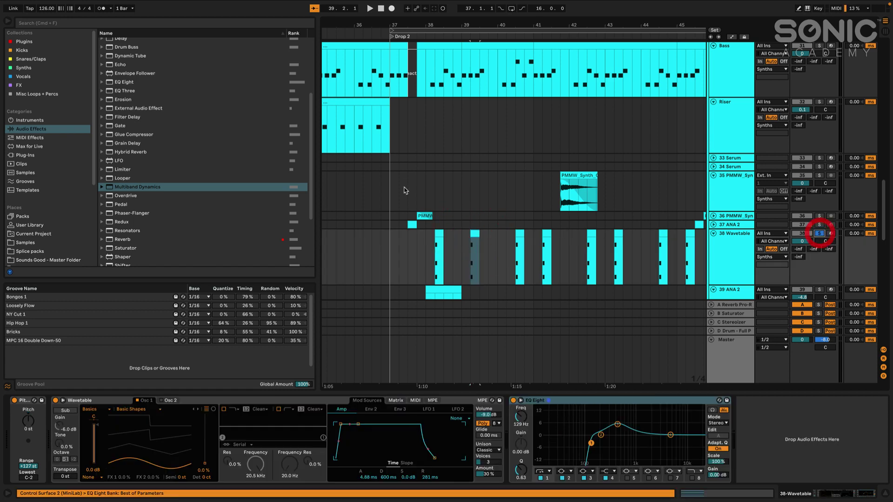
scroll(582, 204, "down", 3)
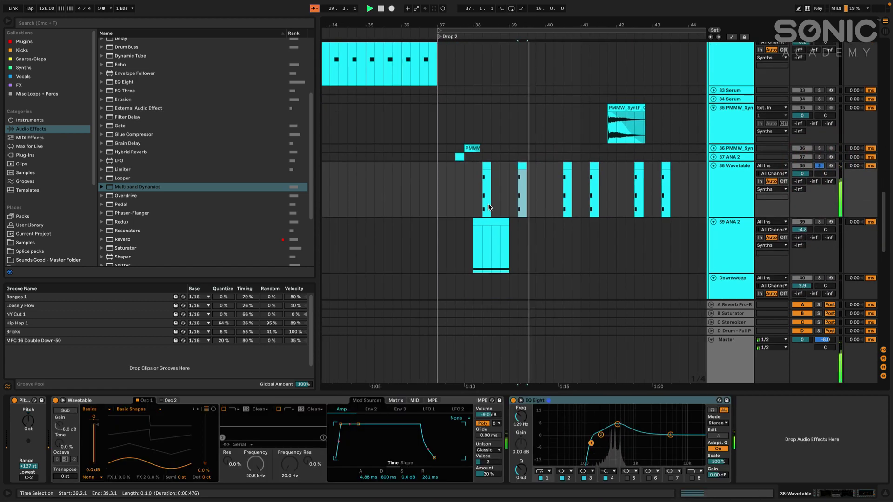
key("space")
scroll(542, 215, "down", 2)
key("space")
Step: Solo the 39 ANA 2 track and play its Drop 2 clip from bar 38
left_click(489, 192)
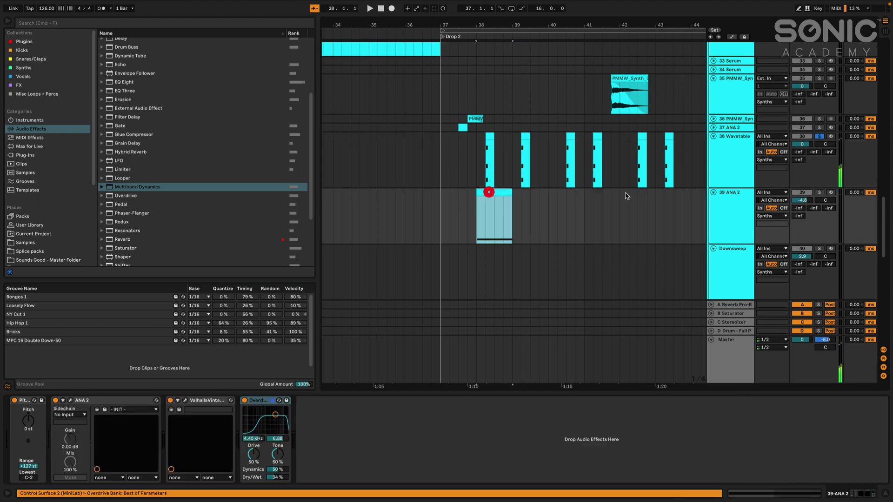
left_click(819, 192)
key("space")
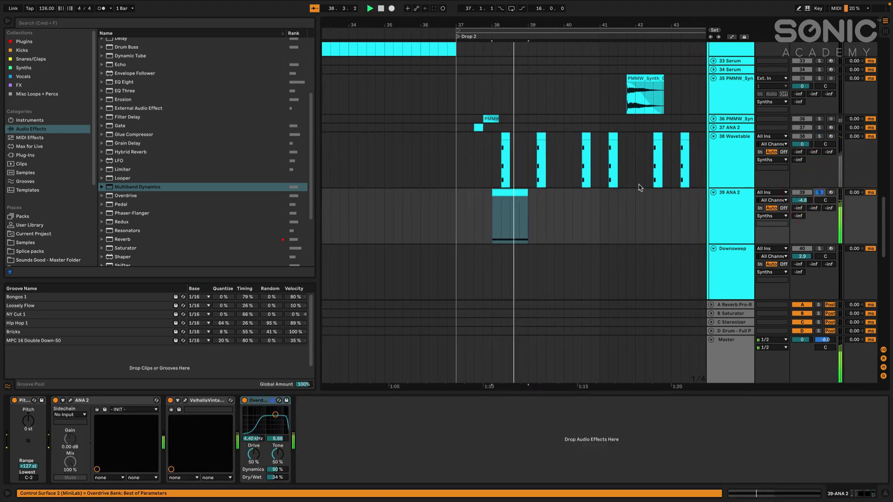
Step: Play the soloed 39 ANA 2 track's melody clip from the start of the Breakdown at bar 53
scroll(625, 188, "right", 1)
scroll(605, 183, "down", 3)
scroll(592, 181, "right", 6)
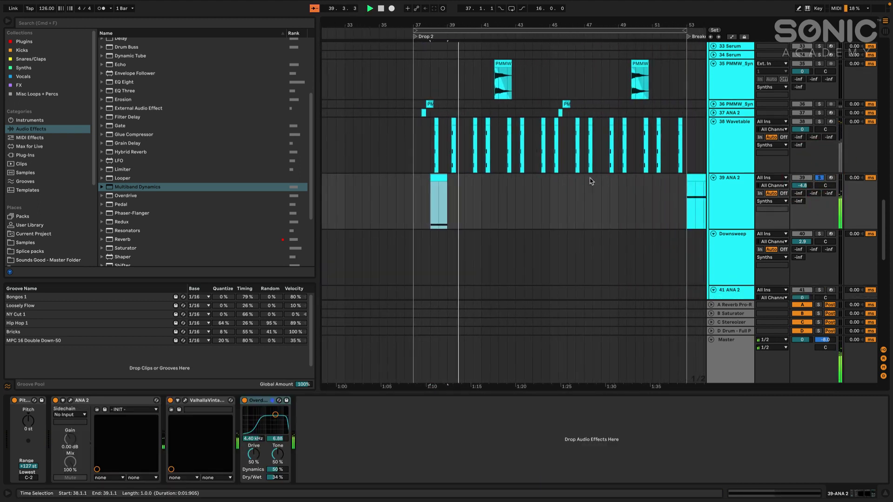
left_click(599, 179)
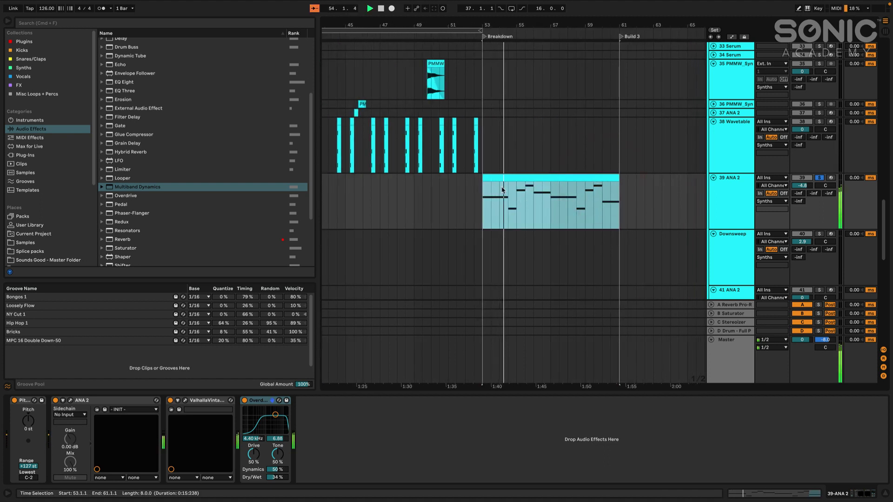
Step: Solo the Lead Vocal track in the Vocal group and play it in Drop 2 from bar 45
scroll(585, 204, "down", 3)
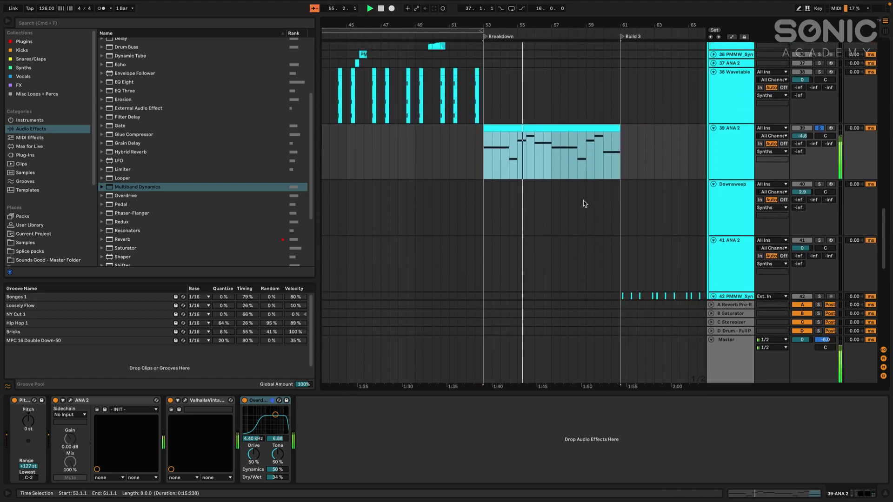
scroll(575, 218, "down", 6)
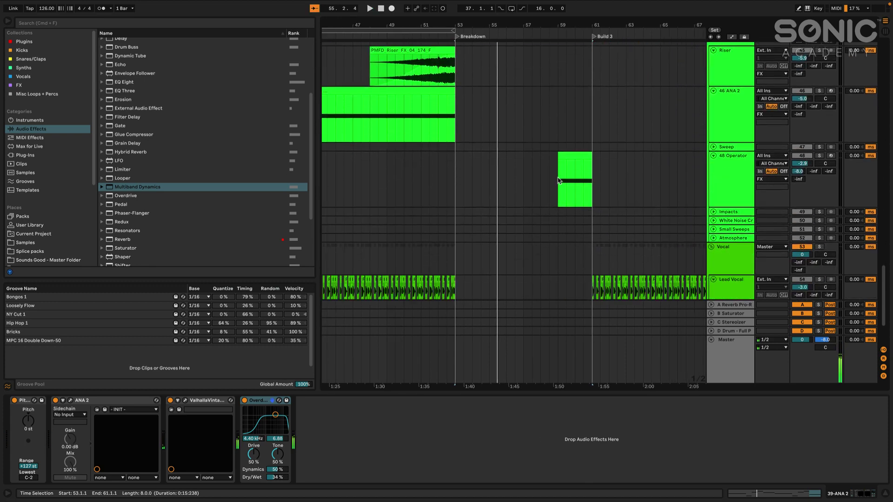
left_click(559, 180)
scroll(563, 180, "down", 3)
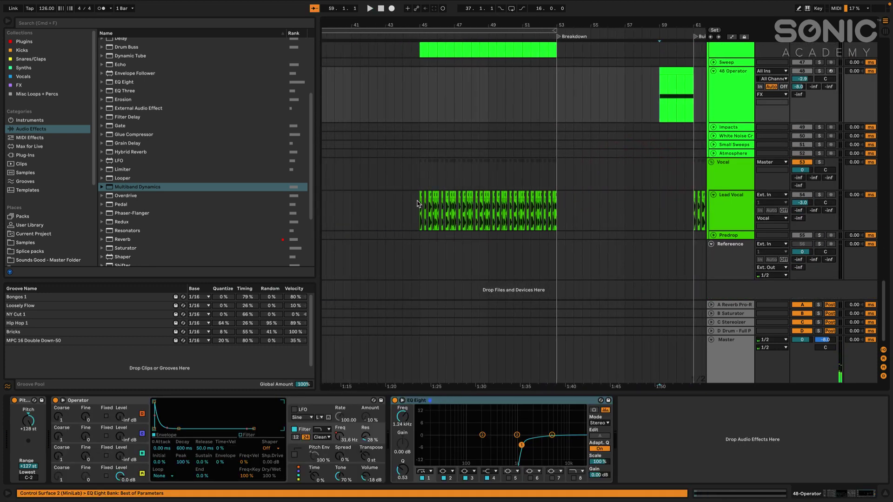
left_click(417, 202)
key("space")
scroll(628, 195, "left", 5)
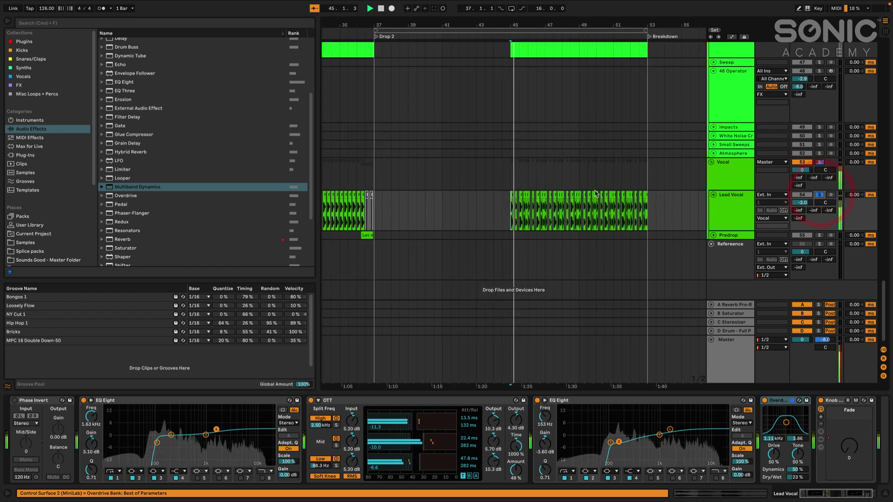
scroll(568, 192, "left", 10)
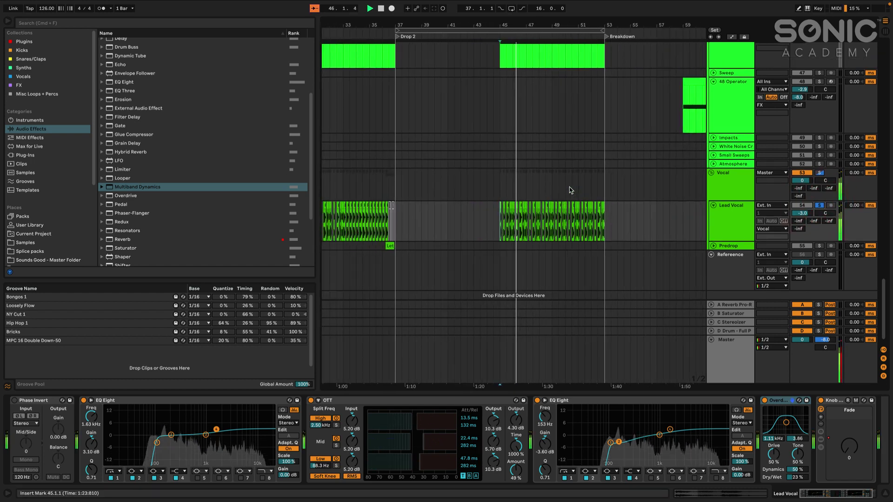
Step: Solo and play the 42 PMMW_Syn track from the start of Build 3 at bar 61, and unsolo it to hear the full mix
scroll(515, 207, "up", 5)
scroll(519, 209, "up", 5)
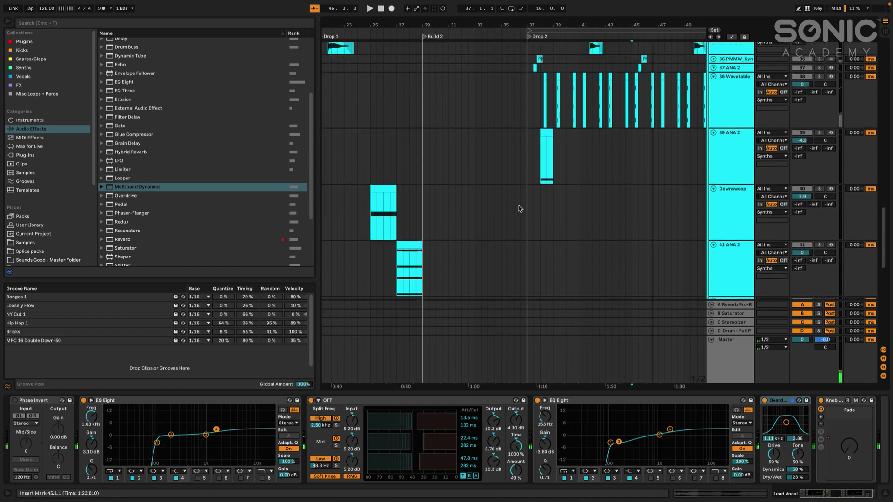
scroll(522, 209, "right", 15)
scroll(524, 208, "down", 5)
scroll(524, 207, "right", 7)
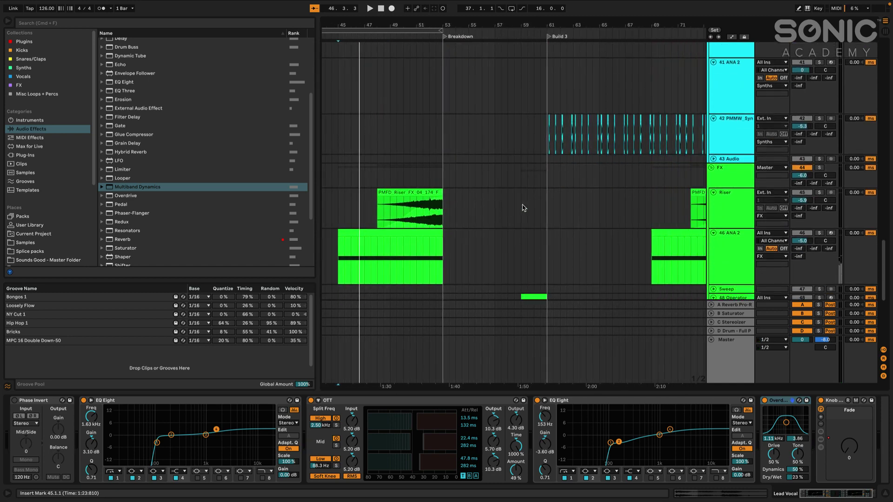
left_click(484, 135)
key("plus")
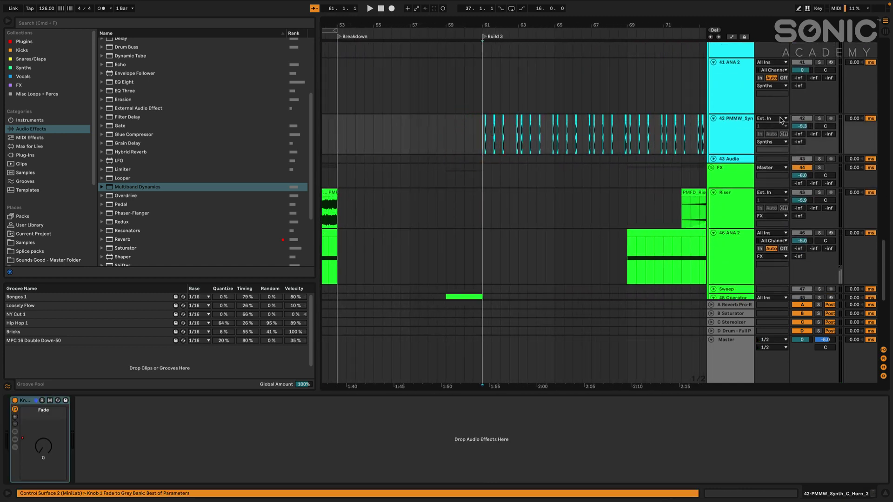
left_click(821, 120)
key("space")
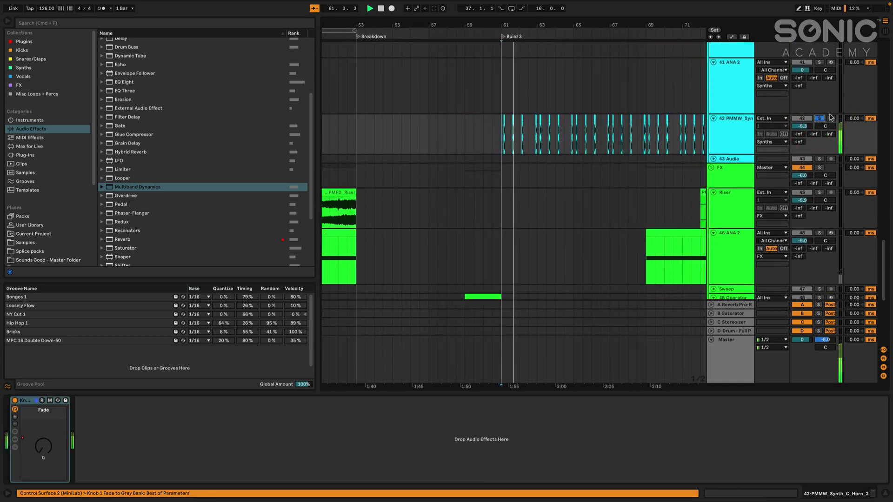
left_click(821, 119)
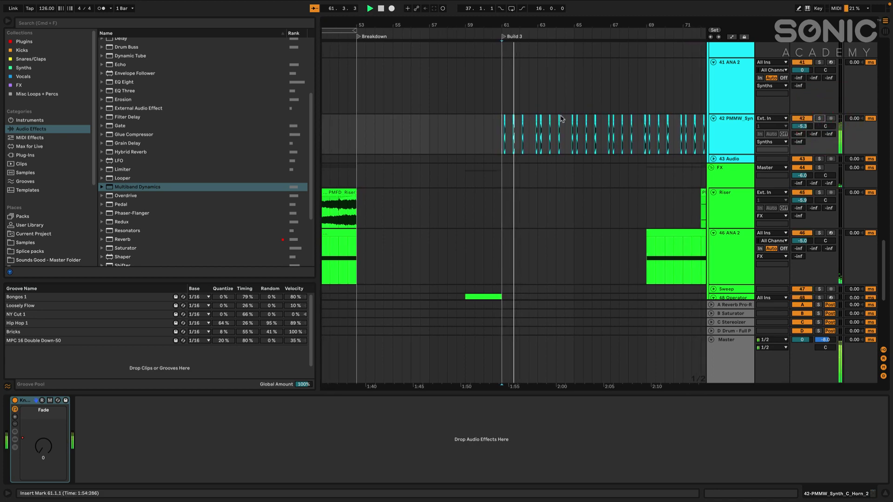
scroll(512, 121, "up", 5)
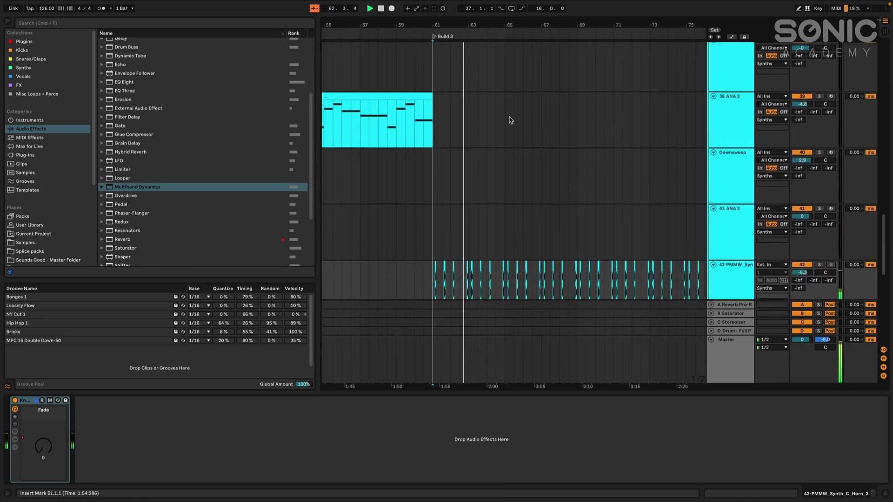
Step: Solo and play the Kick track in Build 3, and solo the snare roll track and play it from bar 73
scroll(510, 121, "up", 15)
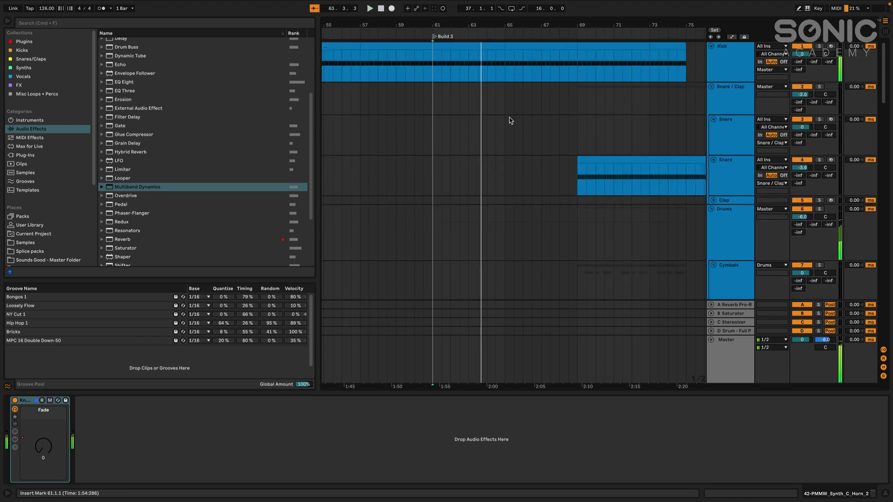
left_click(481, 67)
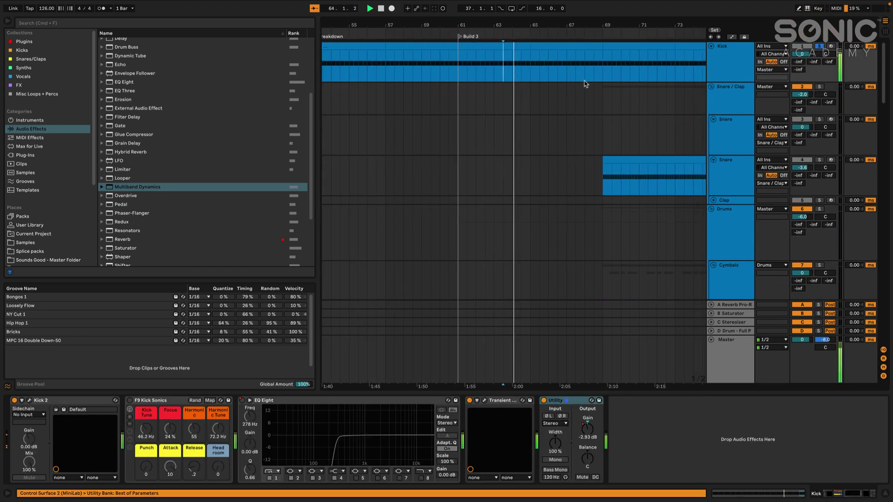
left_click(552, 156)
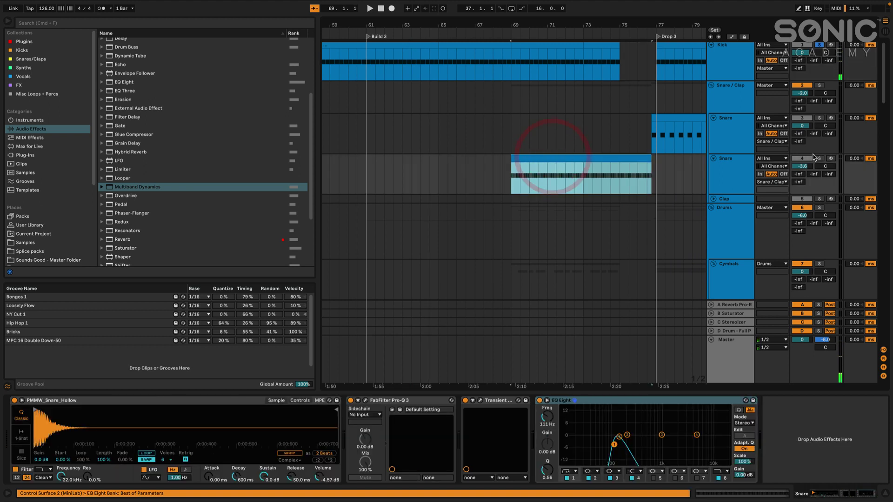
left_click(818, 159)
left_click(581, 175)
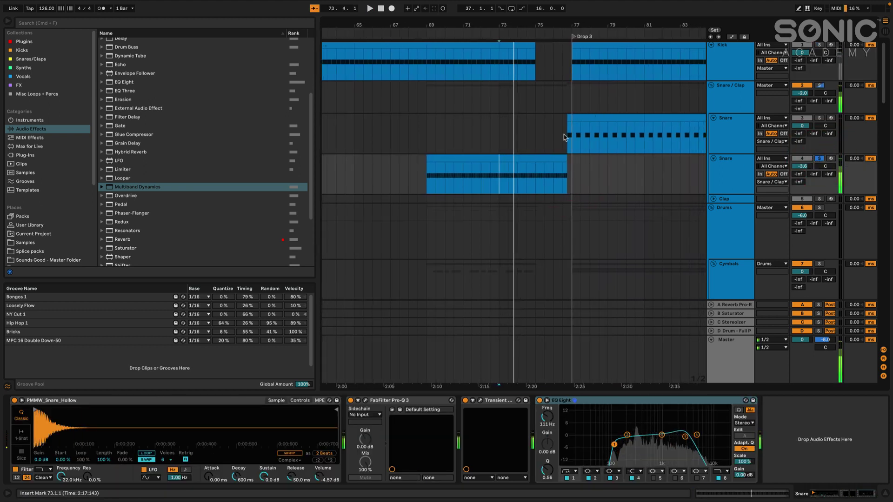
Step: Solo the Snare track that enters in Drop 3 and play it from bar 78
left_click(587, 134)
key("space")
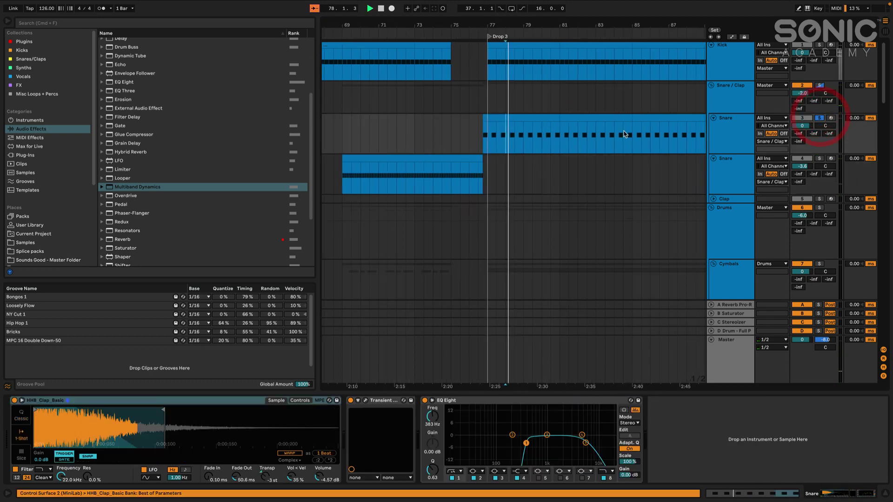
scroll(548, 135, "down", 5)
scroll(547, 135, "down", 3)
key("space")
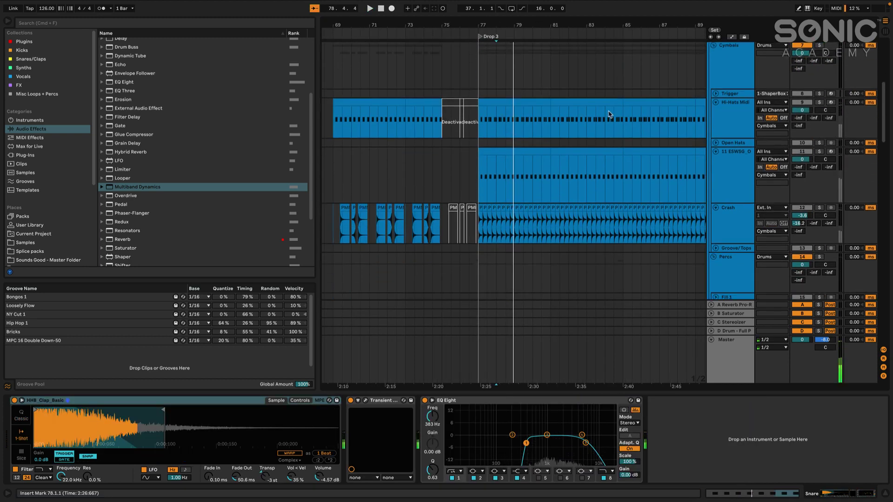
Step: Solo the Cymbals group and play its hi-hat and crash parts in Drop 3 from bar 78
scroll(805, 77, "up", 2)
left_click(820, 68)
key("space")
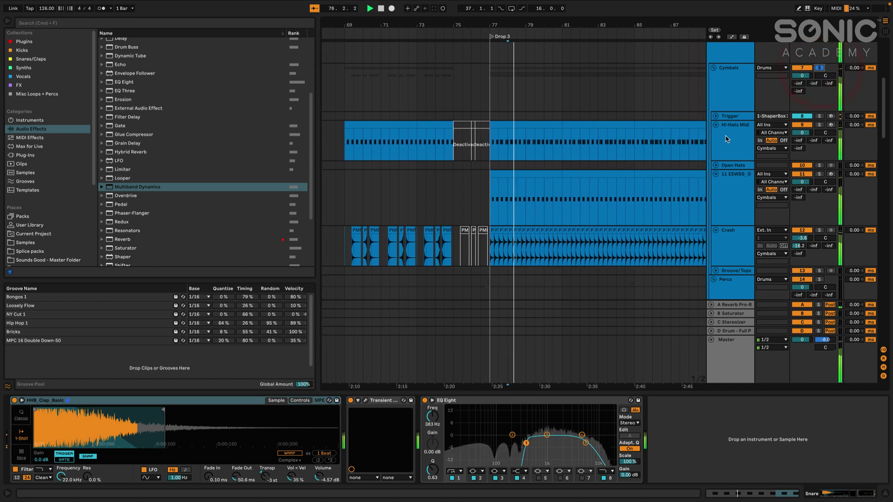
Step: Solo the 19 PMMW_Percussion_Tom_Bang track and play its short fill clip just before bar 85 in Drop 3
scroll(661, 146, "down", 2)
scroll(661, 147, "down", 7)
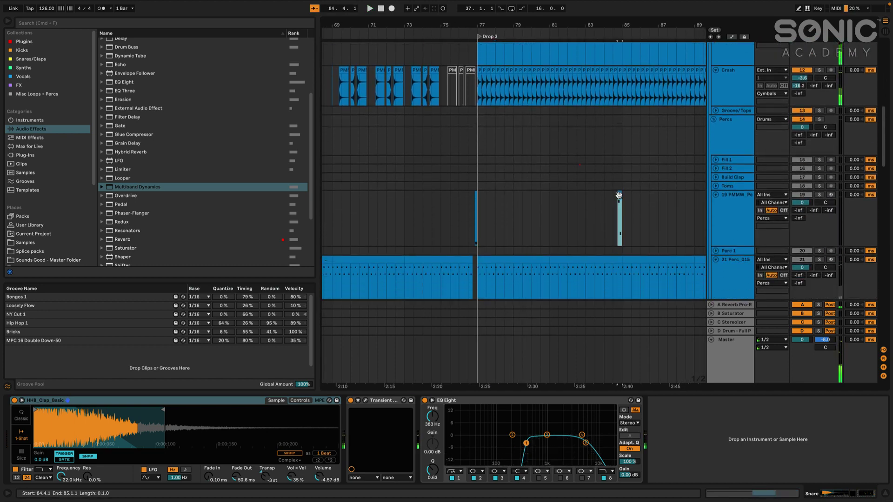
left_click(619, 195)
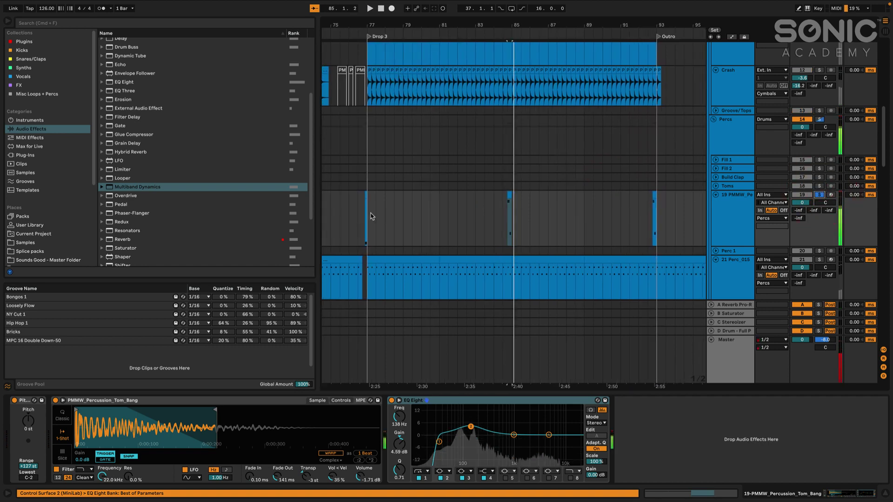
Step: Look over the synth, FX and vocal parts, and fold all tracks and groups for a compact overview of Drop 3
scroll(458, 201, "down", 11)
scroll(458, 201, "down", 10)
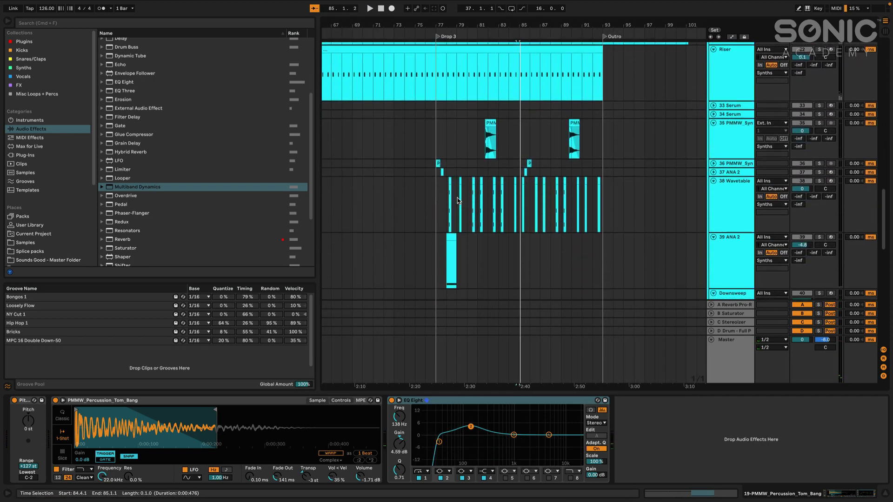
scroll(459, 201, "down", 10)
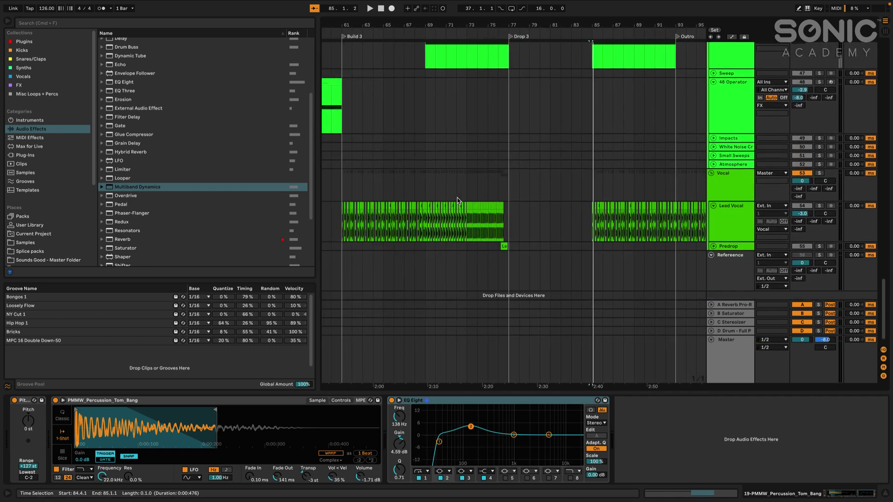
scroll(458, 201, "up", 20)
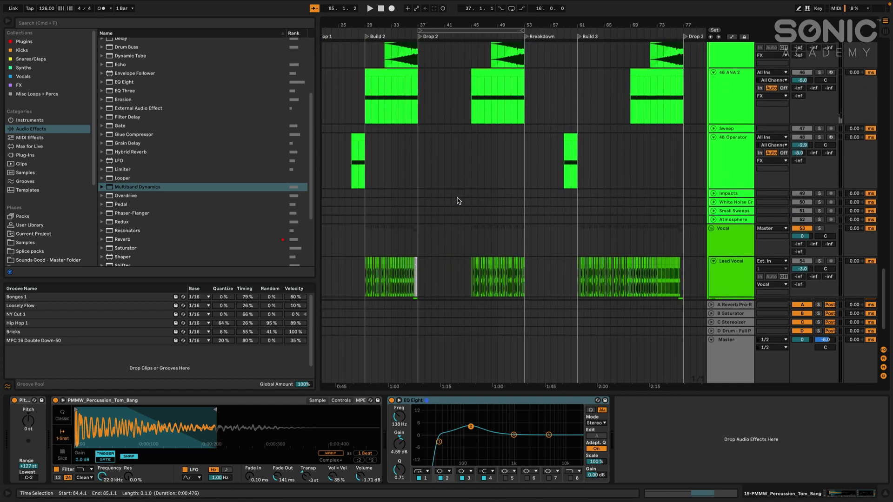
scroll(458, 201, "up", 8)
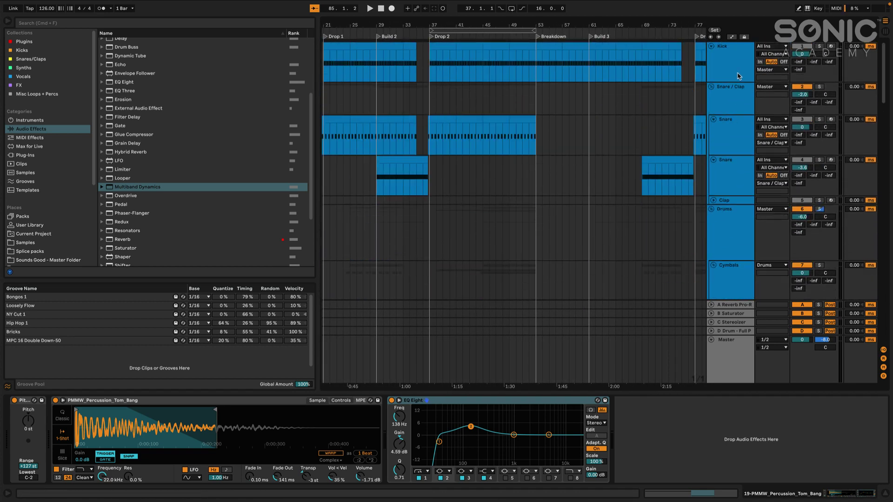
left_click(711, 46, "alt")
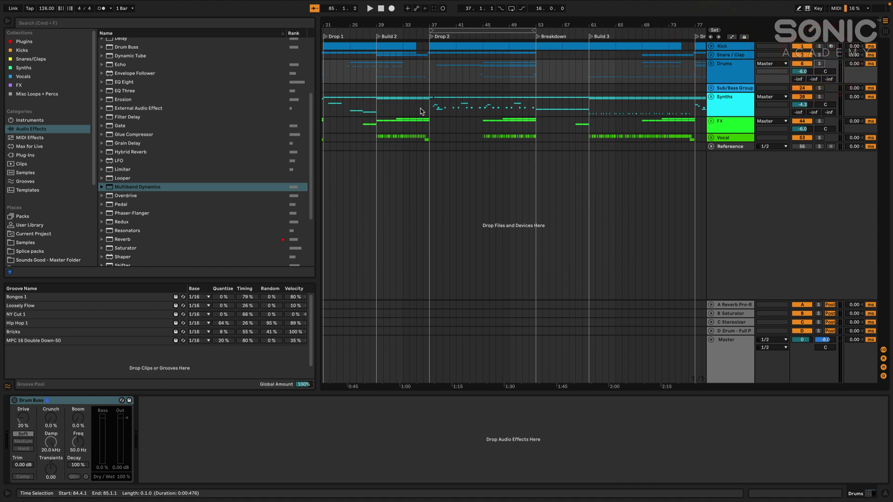
scroll(615, 101, "right", 10)
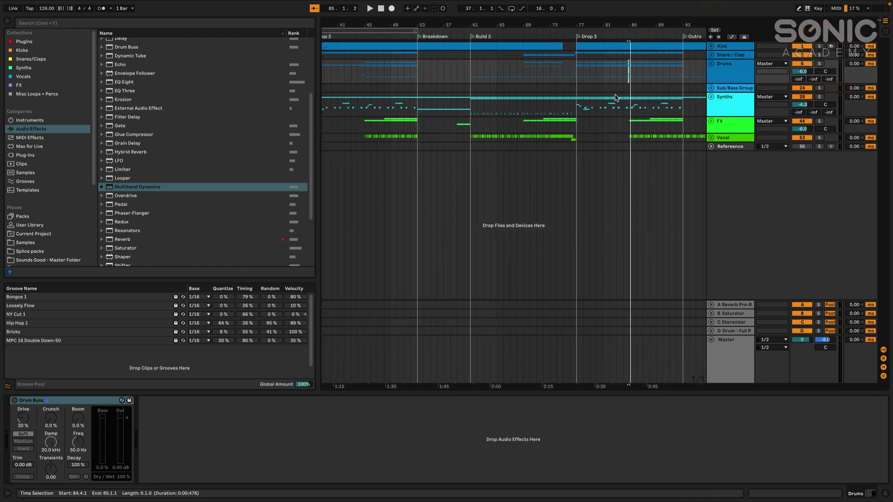